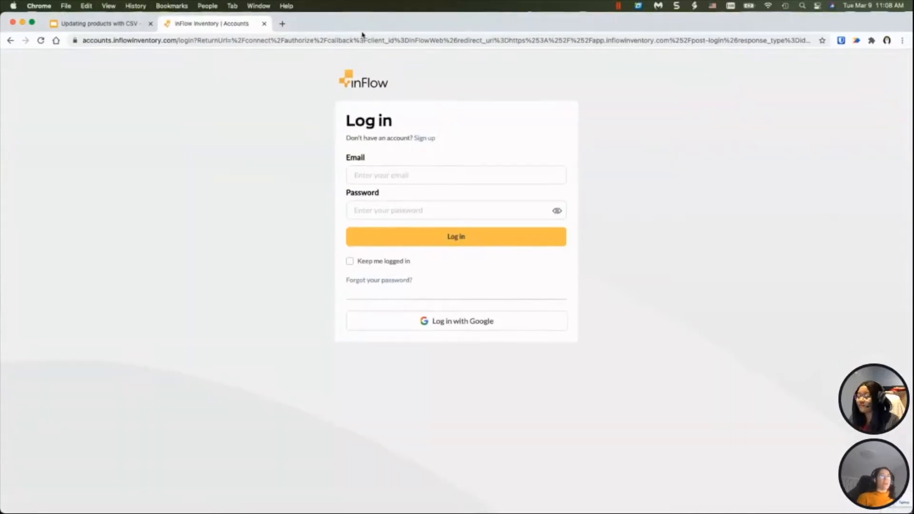
# Step: Auto-fill the login form with the saved support account's e-mail and password from Bitwarden and log in
pyautogui.rightClick(215, 485)
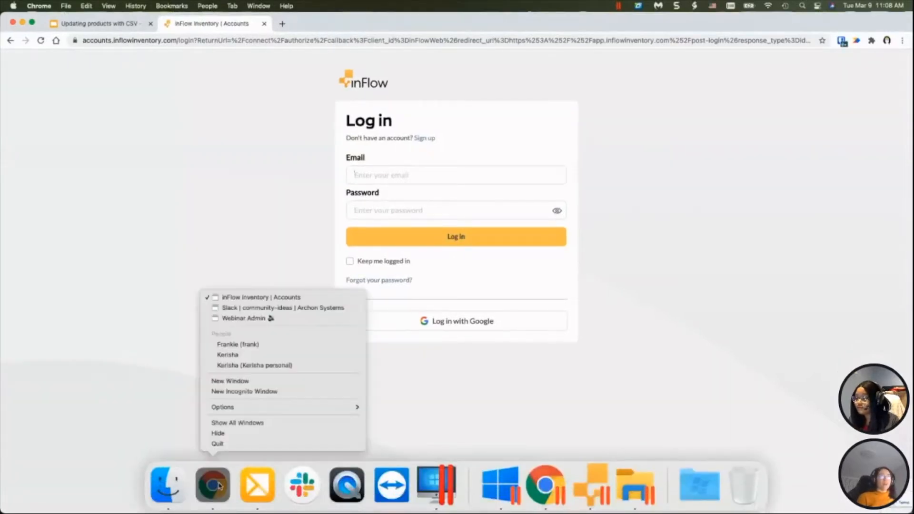
pyautogui.click(526, 435)
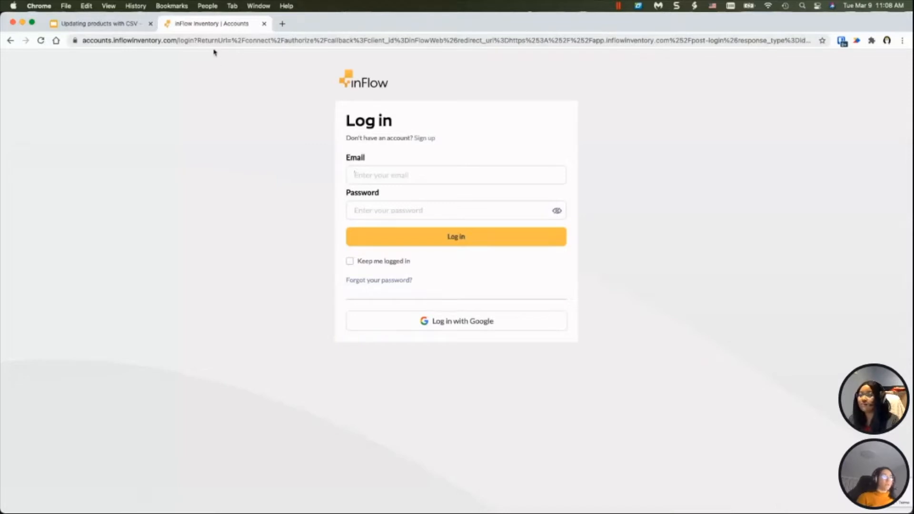
pyautogui.rightClick(433, 167)
pyautogui.moveTo(510, 300)
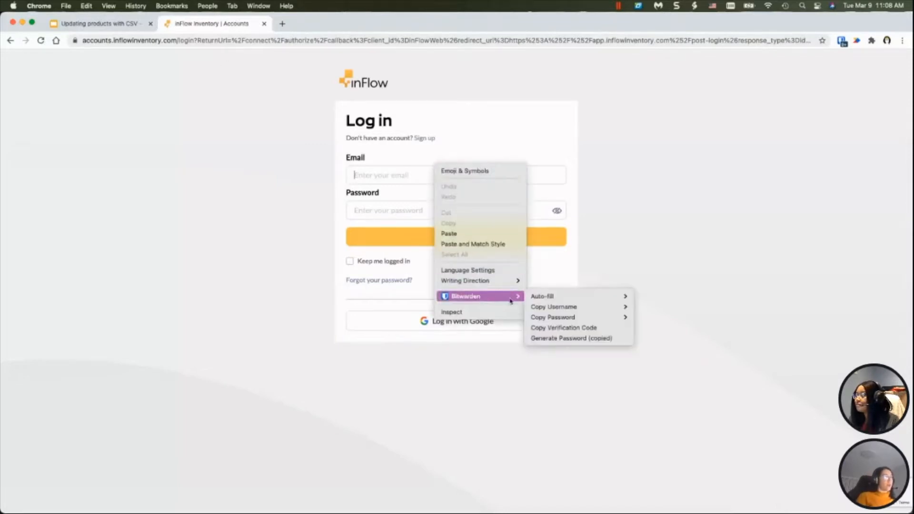
pyautogui.moveTo(543, 297)
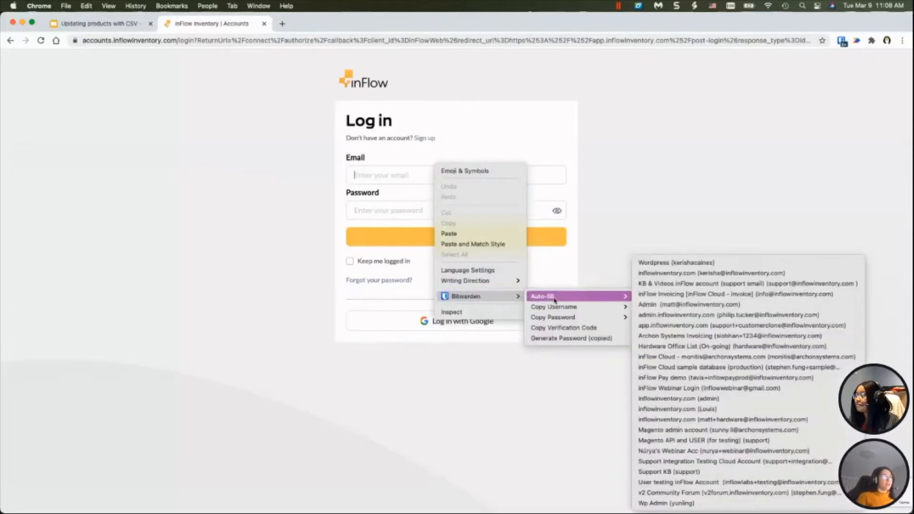
pyautogui.click(658, 285)
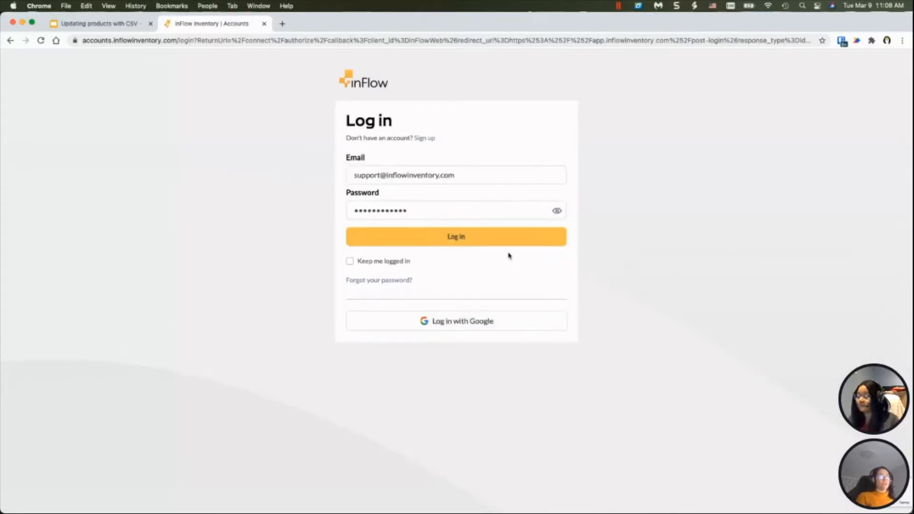
pyautogui.click(467, 238)
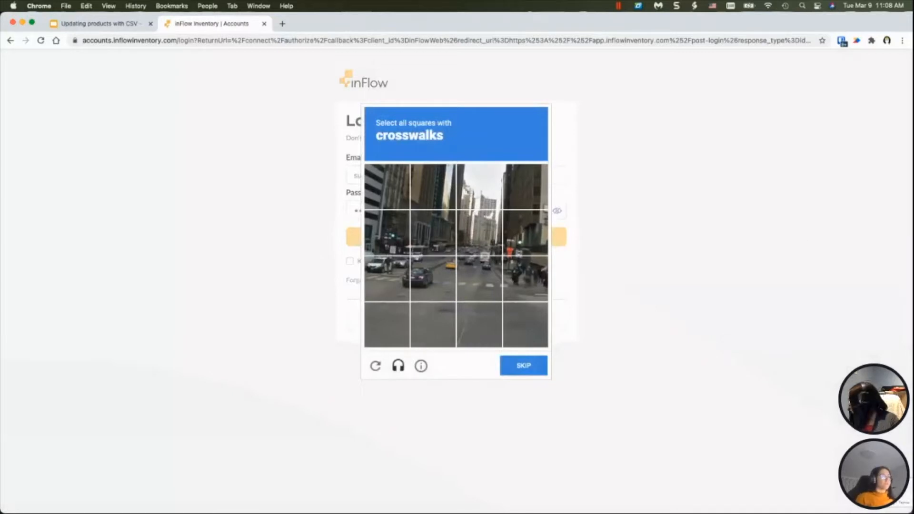
# Step: Solve the image challenge by selecting all four squares in the third row that contain crosswalks, and verify
pyautogui.press('super+Tab')
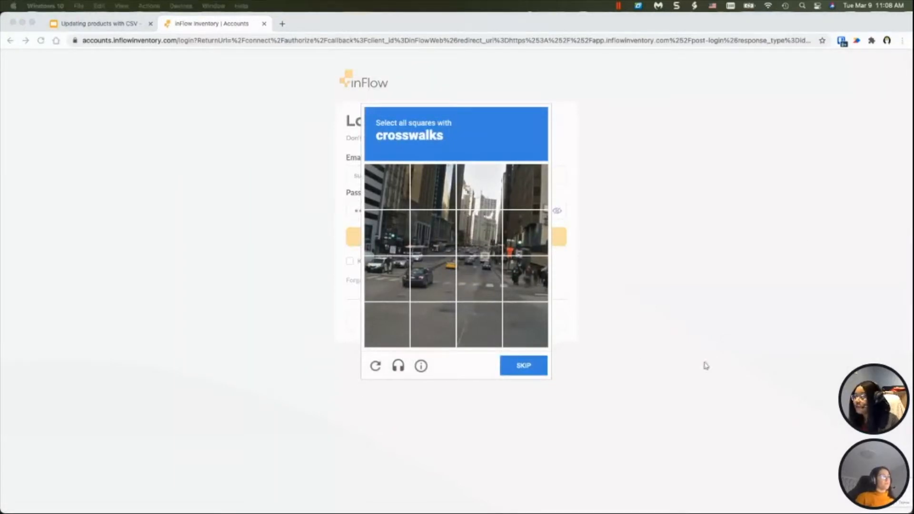
pyautogui.click(400, 285)
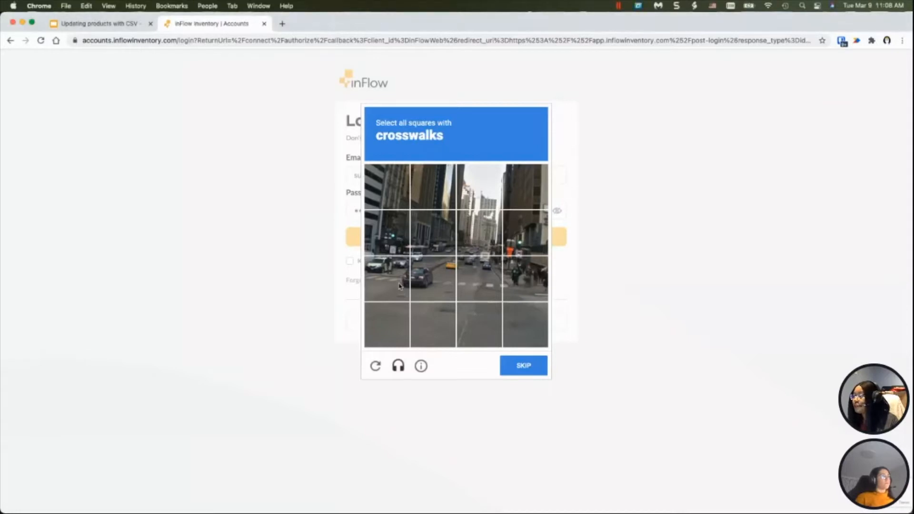
pyautogui.click(400, 286)
pyautogui.click(425, 288)
pyautogui.click(488, 287)
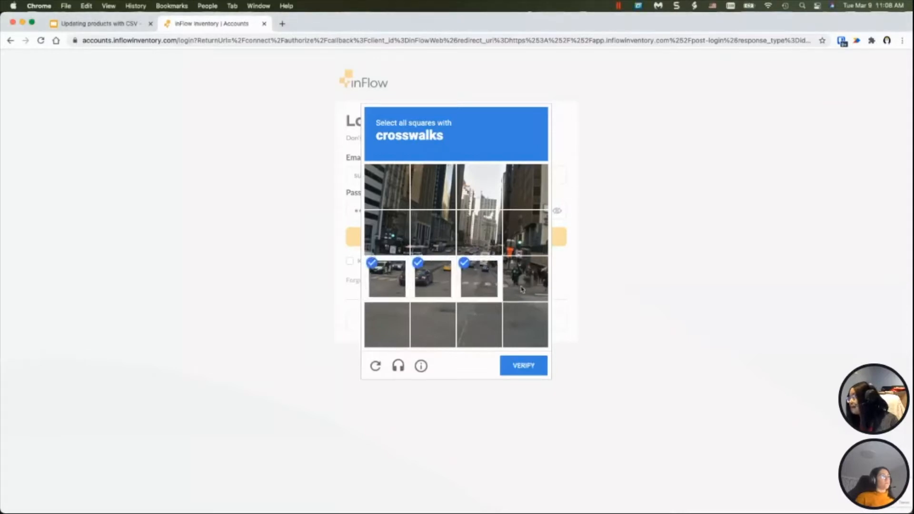
pyautogui.click(522, 289)
pyautogui.click(524, 366)
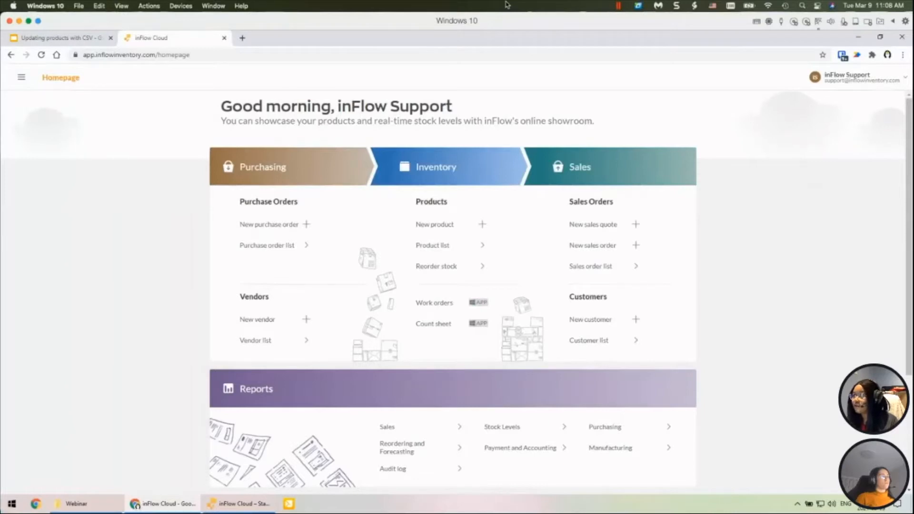
# Step: Look at the web app's main navigation and the product window of the inFlow desktop app in Windows 10, ending on the web homepage
pyautogui.hotkey('ctrl', 'Left')
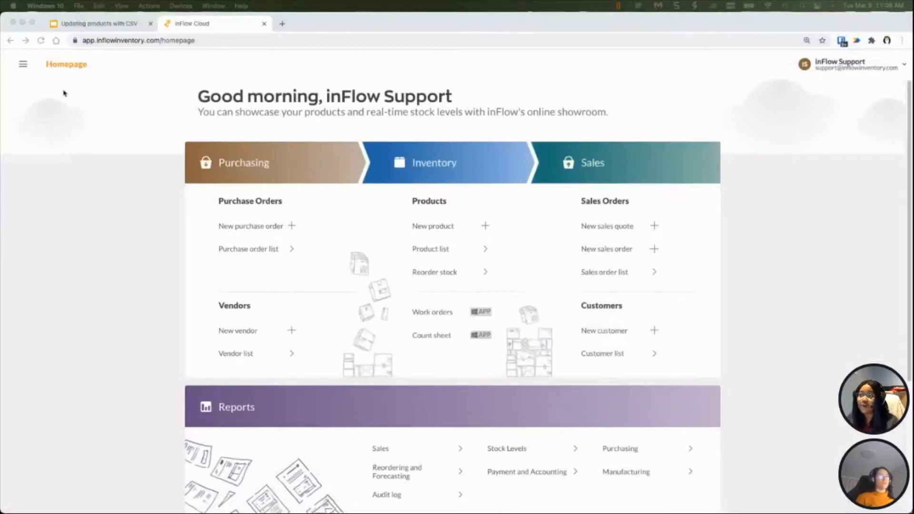
pyautogui.click(22, 65)
pyautogui.click(22, 65)
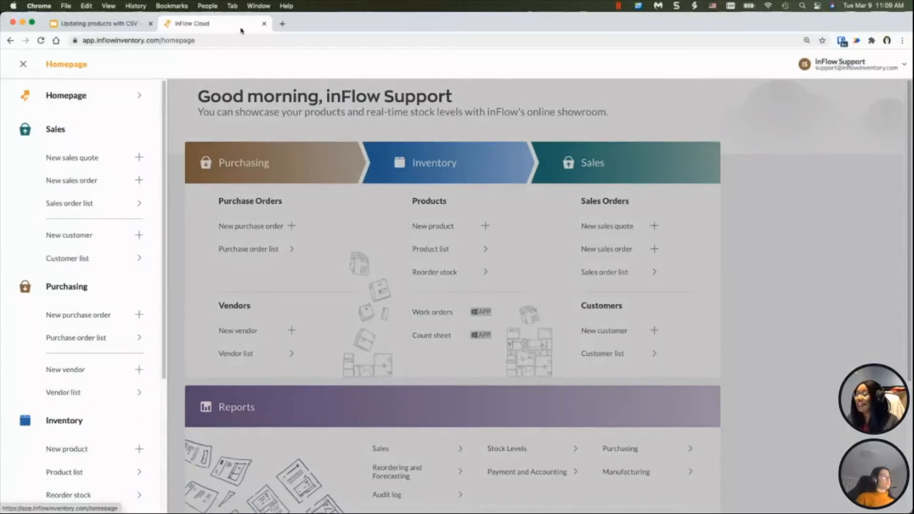
pyautogui.moveTo(913, 55); pyautogui.dragTo(488, 21)
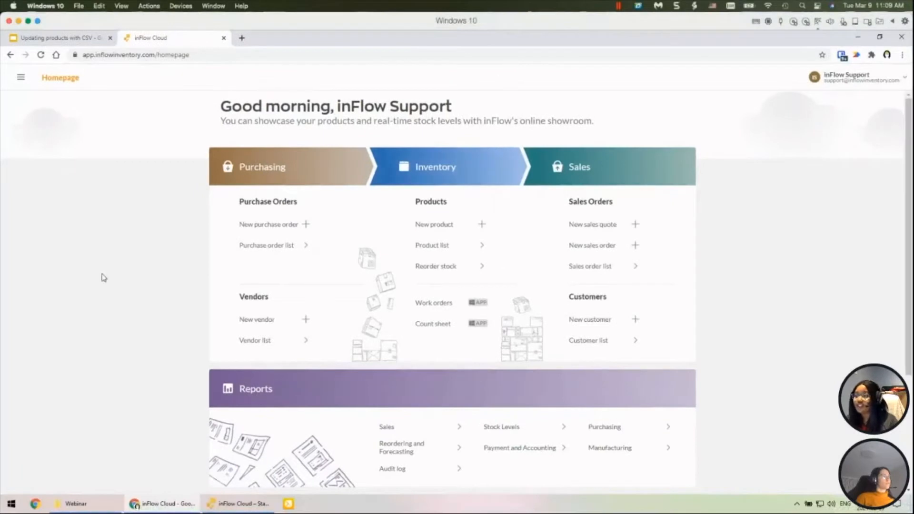
pyautogui.click(252, 508)
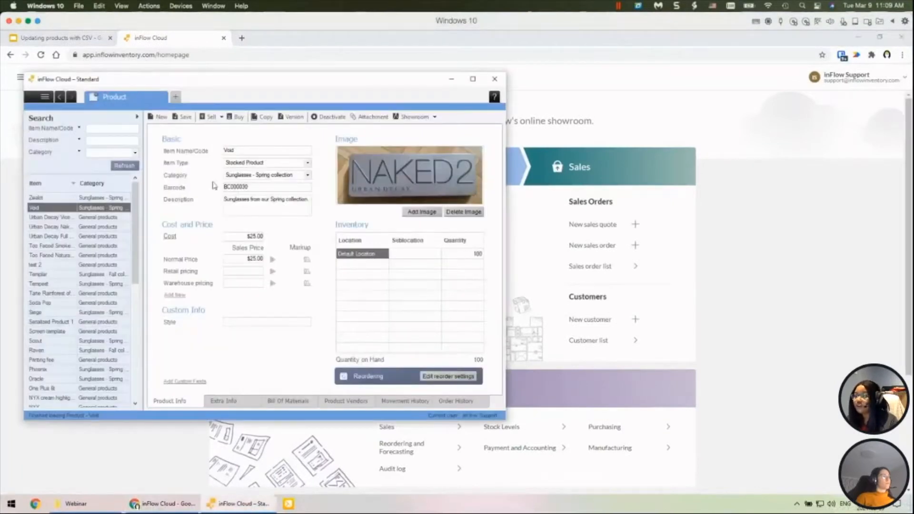
pyautogui.click(640, 113)
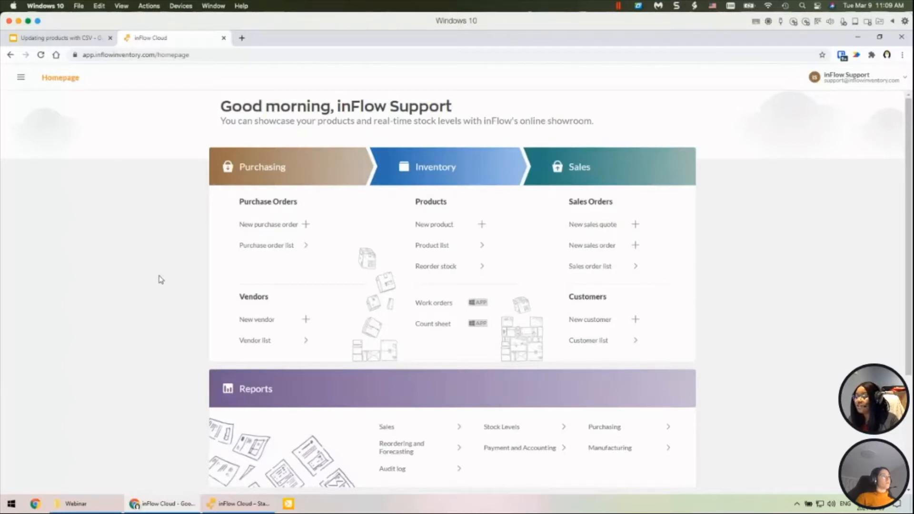
# Step: Export the product details from the web app and save them as inFlow_ProductDetails.csv in the Webinar folder
pyautogui.click(21, 80)
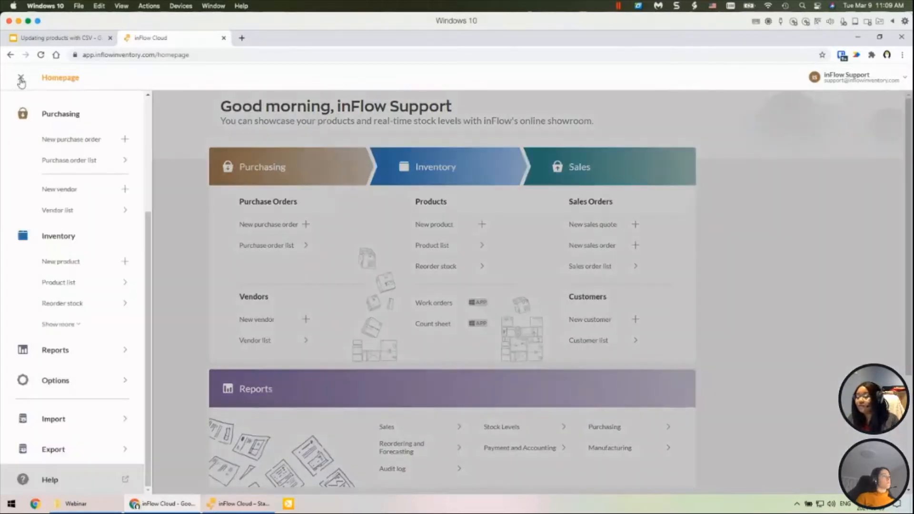
pyautogui.click(90, 452)
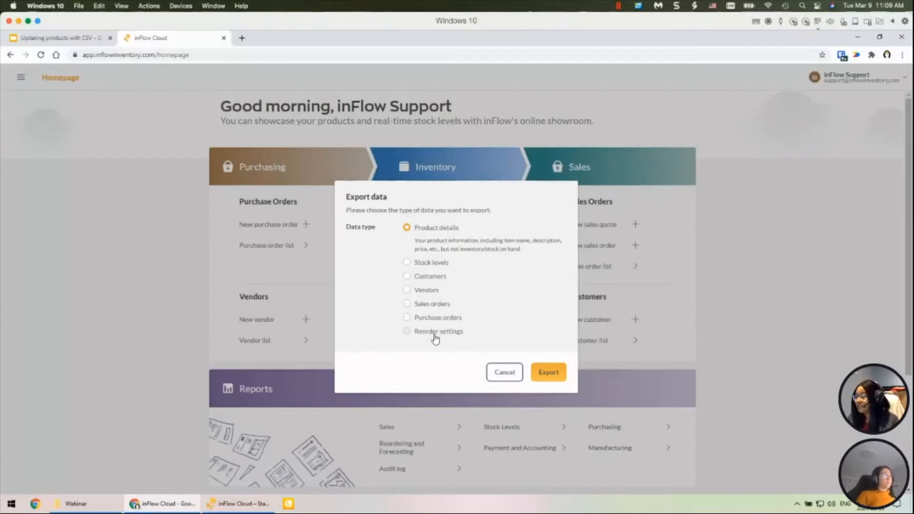
pyautogui.click(551, 377)
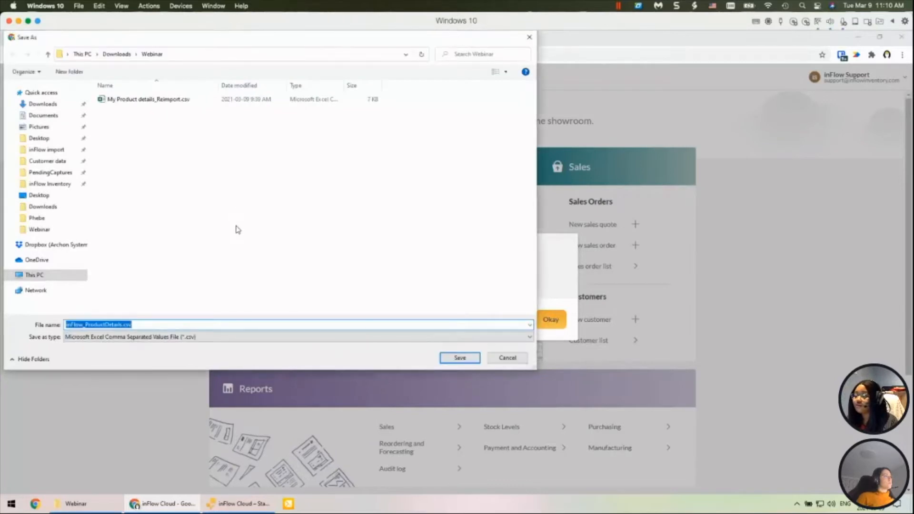
pyautogui.click(452, 358)
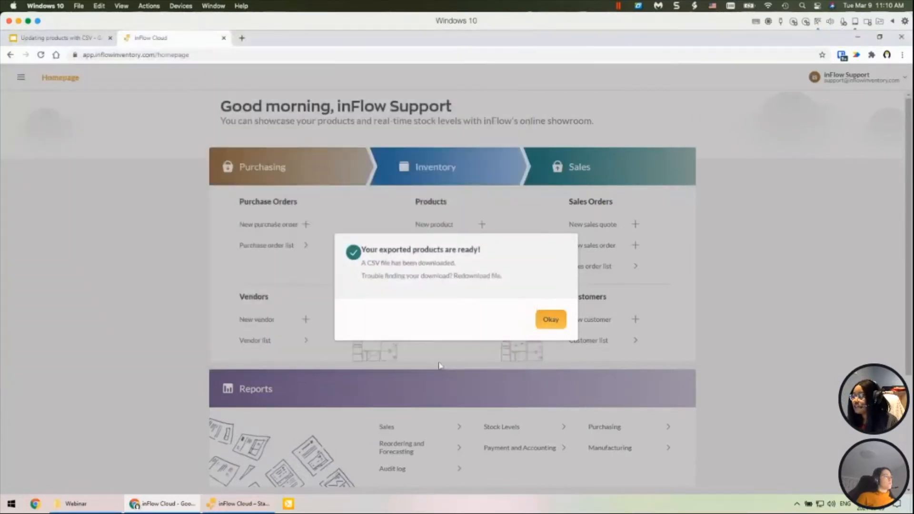
# Step: Switch to the inFlow desktop app and open its Export Data window from the homepage
pyautogui.click(239, 505)
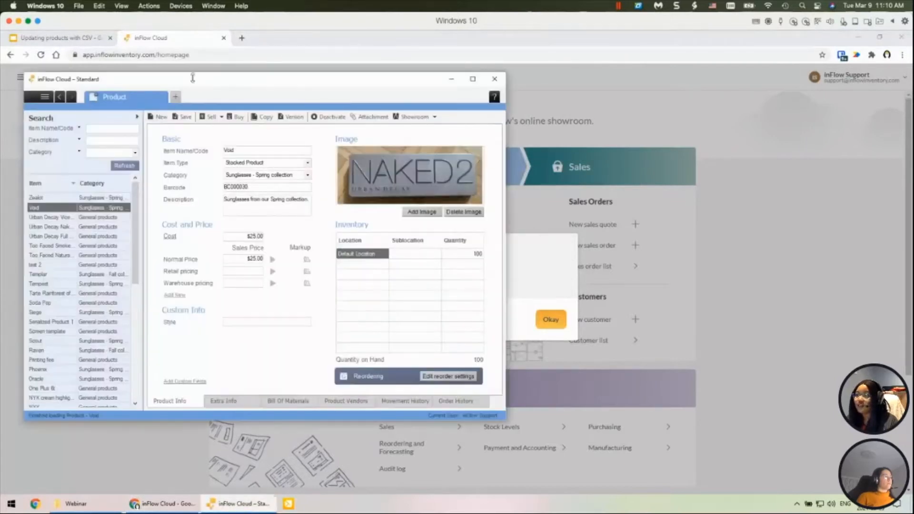
pyautogui.click(163, 98)
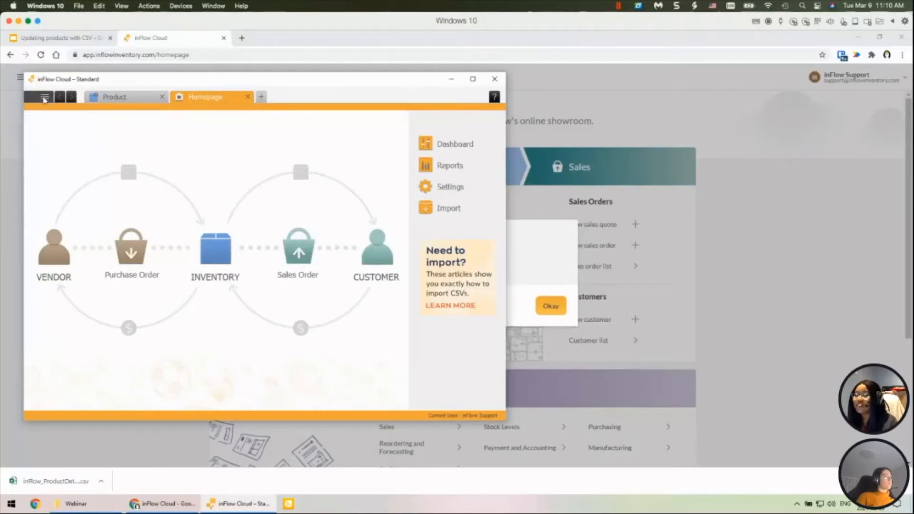
pyautogui.click(49, 99)
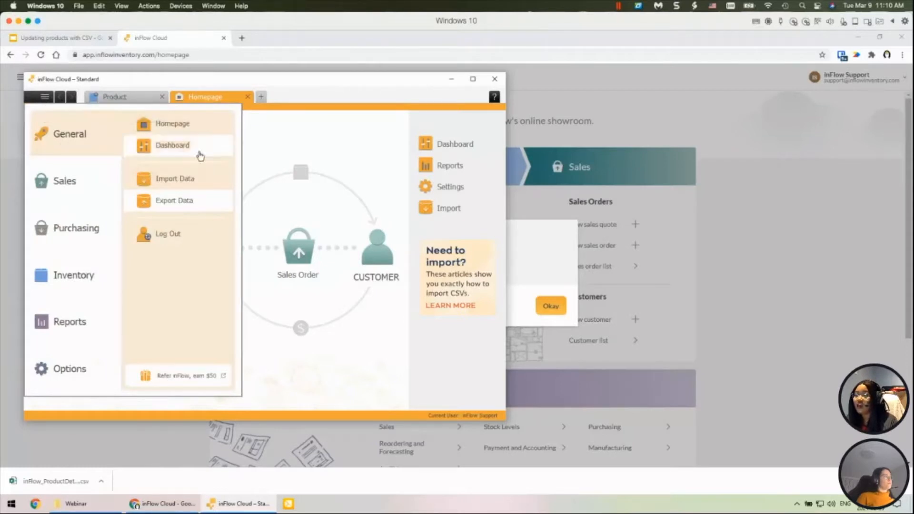
pyautogui.click(201, 207)
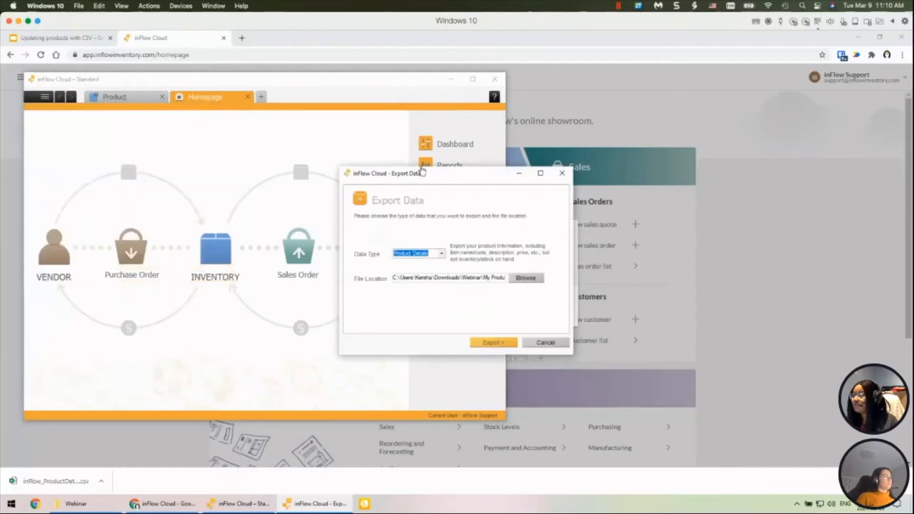
# Step: Export the Product Details data type to My Product details.csv in the Webinar folder and close the export window
pyautogui.click(441, 255)
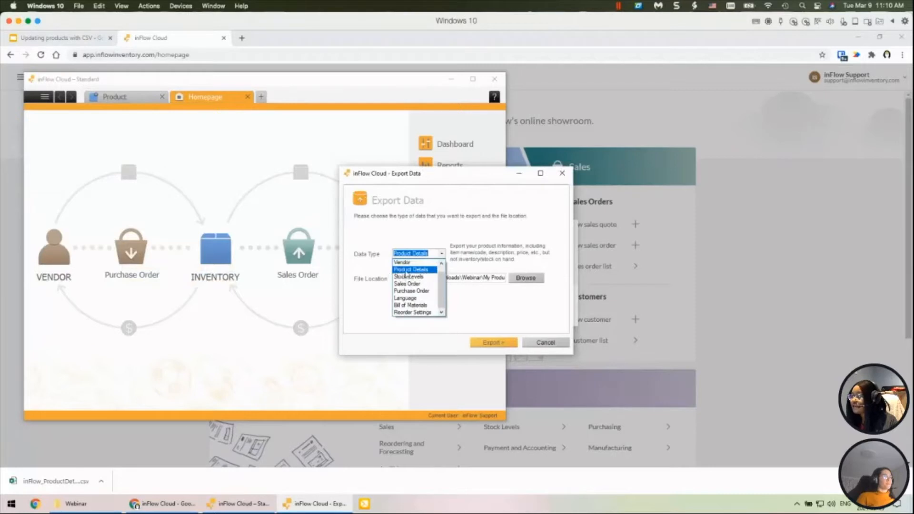
pyautogui.click(533, 281)
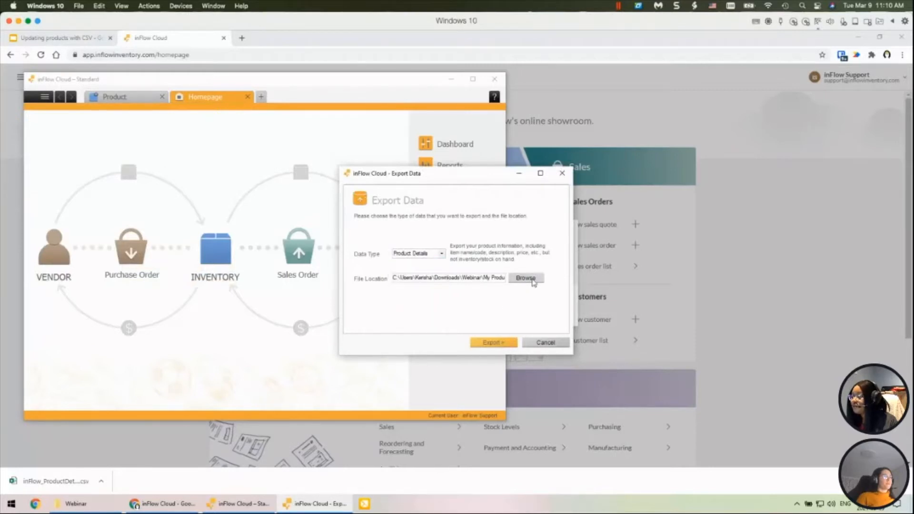
pyautogui.click(533, 281)
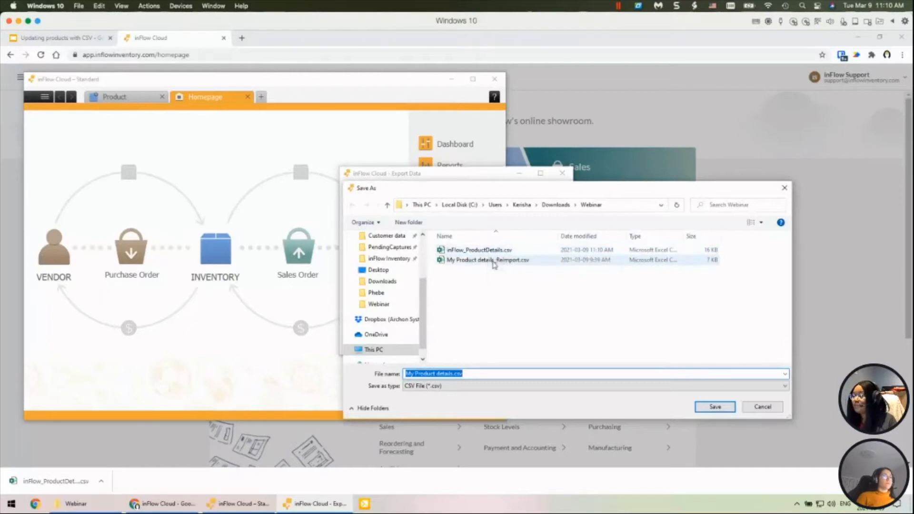
pyautogui.click(451, 373)
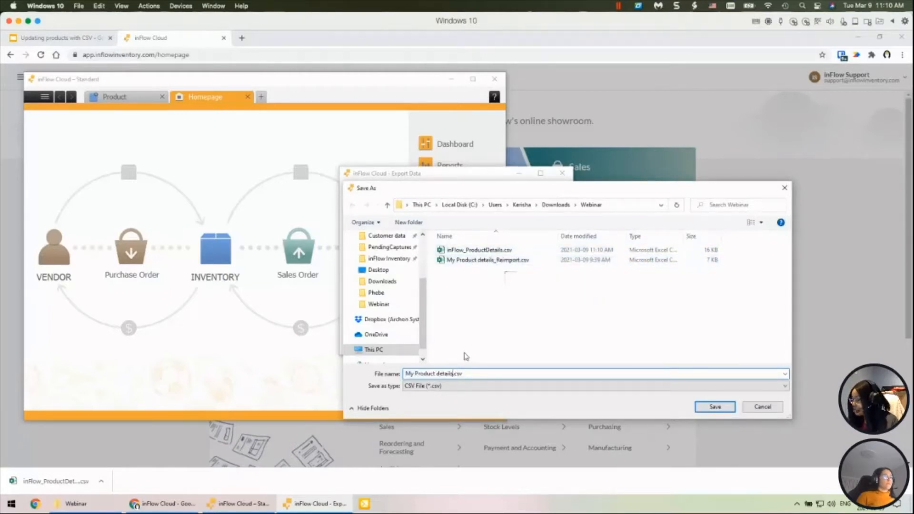
pyautogui.click(715, 407)
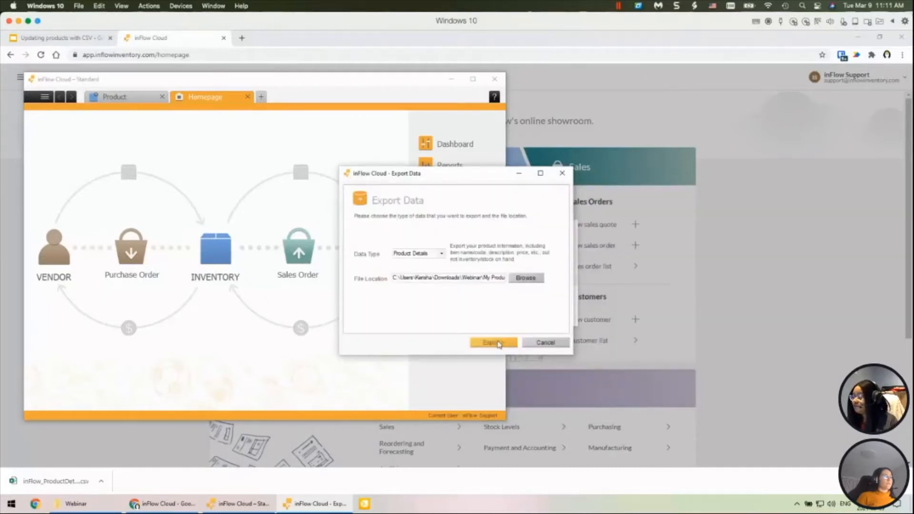
pyautogui.click(498, 347)
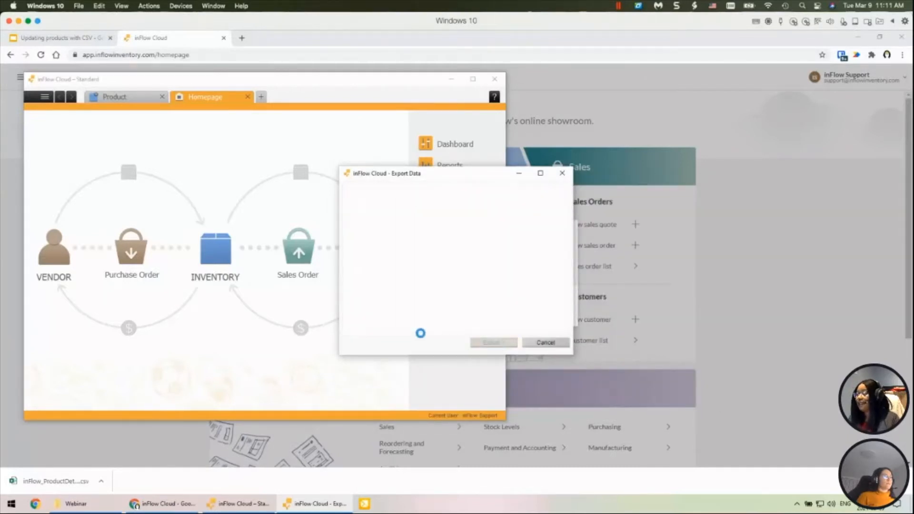
pyautogui.click(547, 343)
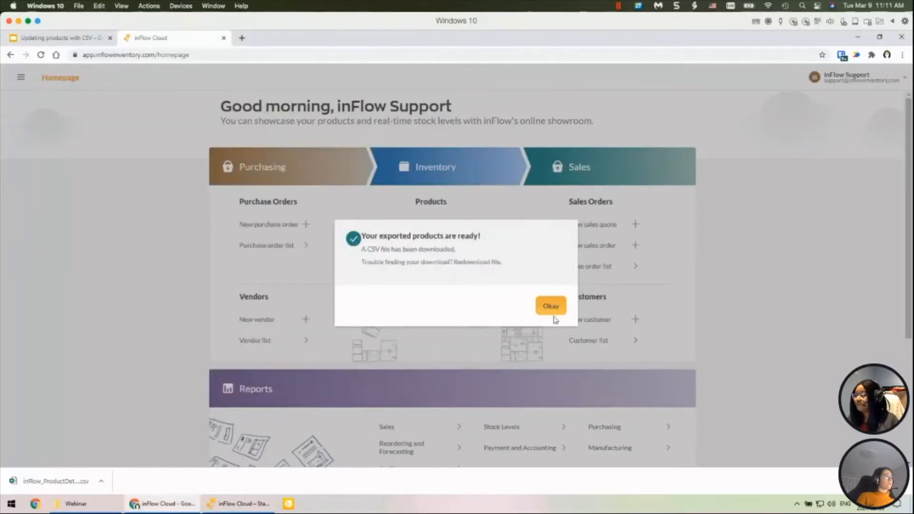
# Step: Dismiss the web export notice, open inFlow_ProductDetails.csv in Excel, and fit the Name column's width to its contents
pyautogui.click(552, 310)
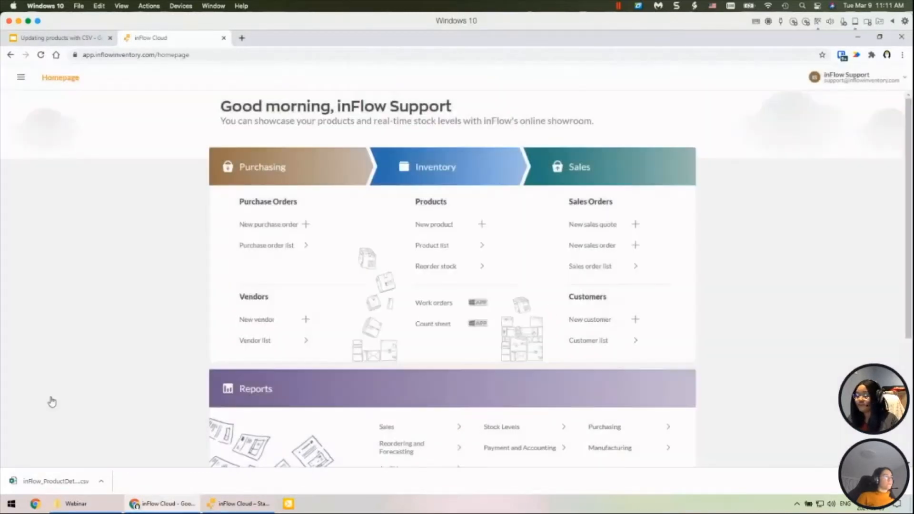
pyautogui.click(54, 481)
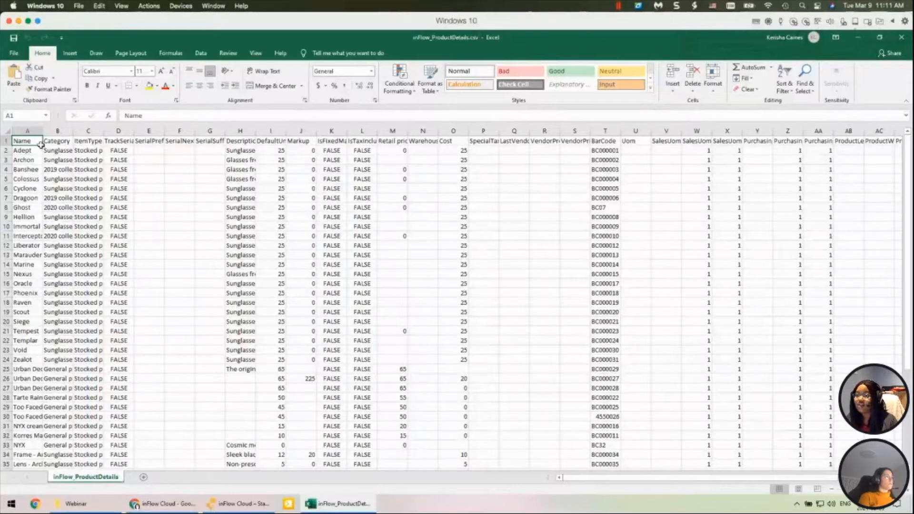
pyautogui.click(5, 140)
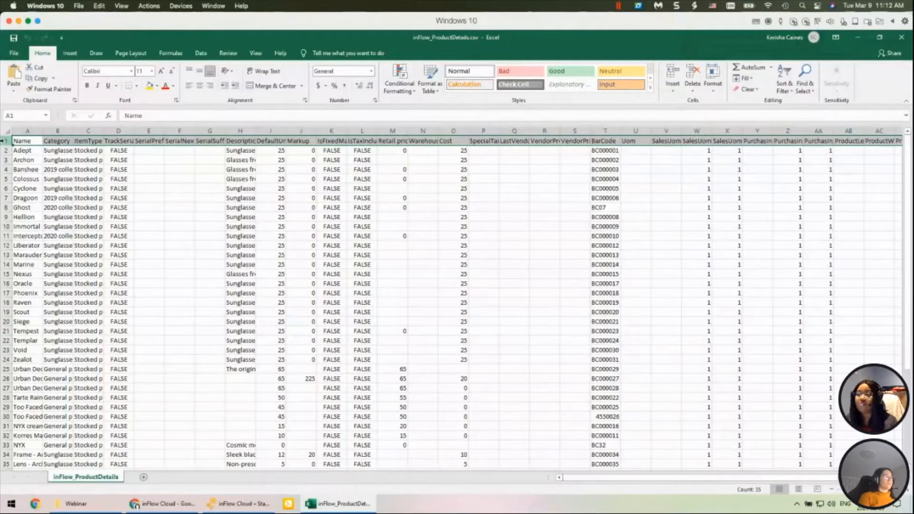
pyautogui.click(30, 151)
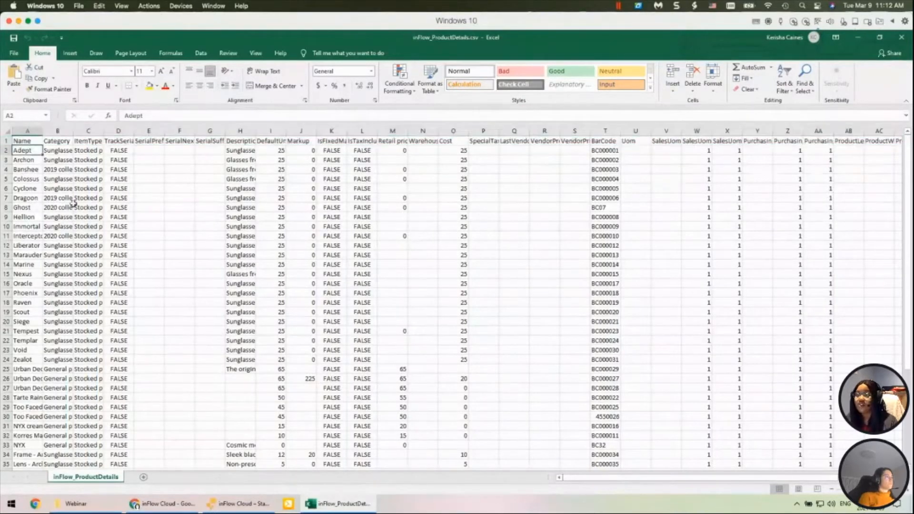
pyautogui.doubleClick(42, 132)
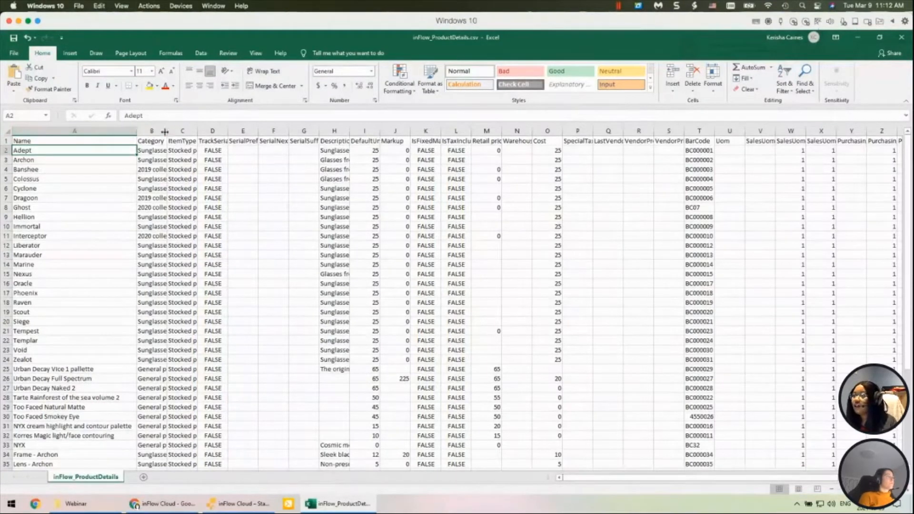
# Step: Widen the Category column and change Banshee's category in B4 to 2021 collection
pyautogui.moveTo(168, 128); pyautogui.dragTo(213, 131)
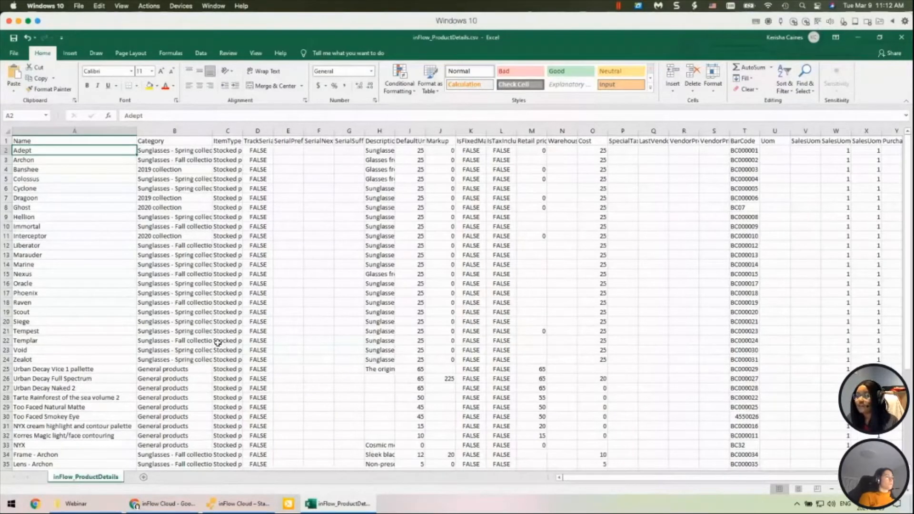
pyautogui.click(170, 168)
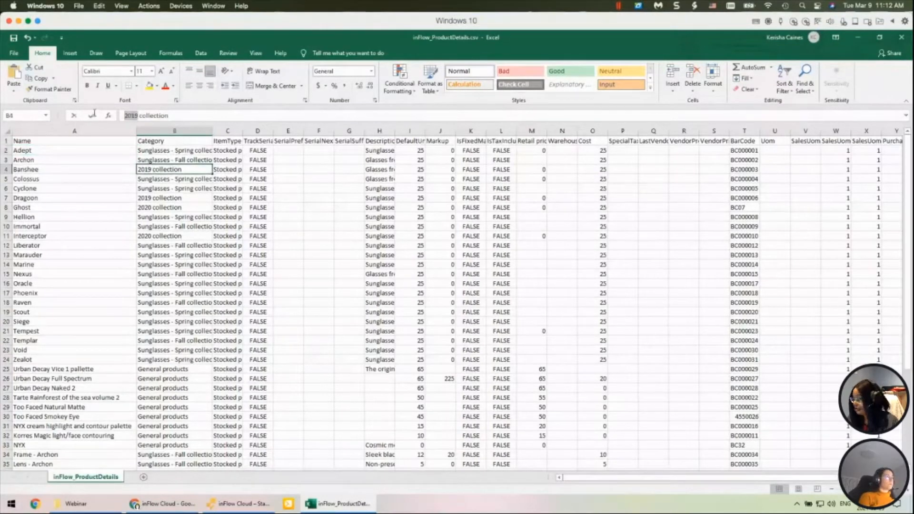
pyautogui.click(138, 115)
pyautogui.press('BackSpace')
pyautogui.press('BackSpace')
pyautogui.write('21')
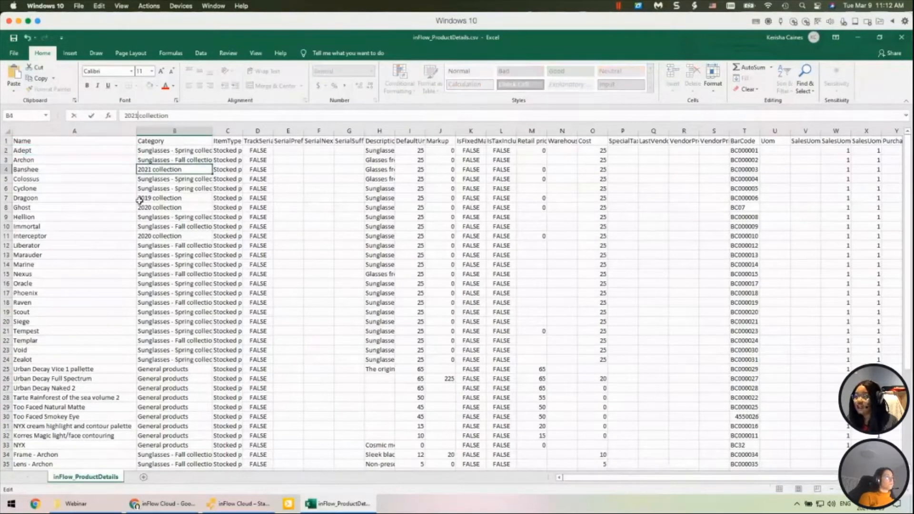
# Step: Change Dragoon's category in B7 to 2021 collection
pyautogui.click(147, 197)
pyautogui.doubleClick(147, 197)
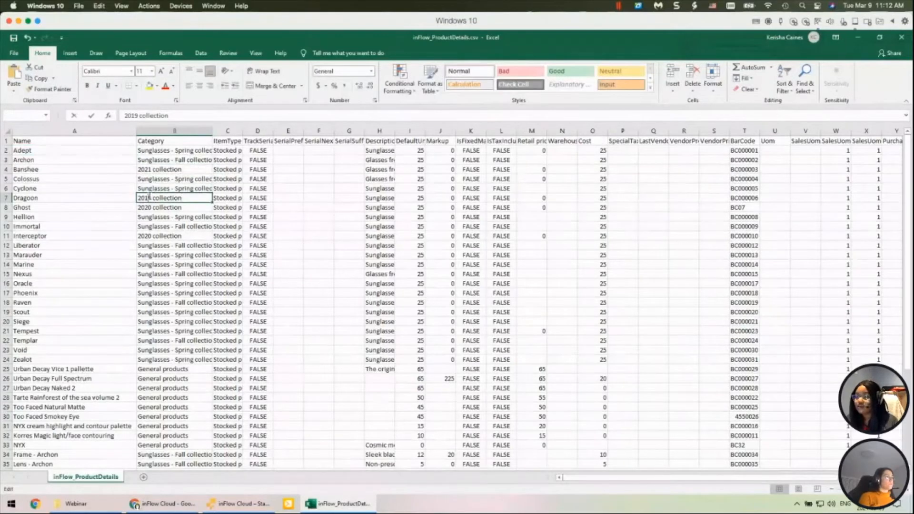
pyautogui.press('BackSpace')
pyautogui.press('BackSpace')
pyautogui.write('21')
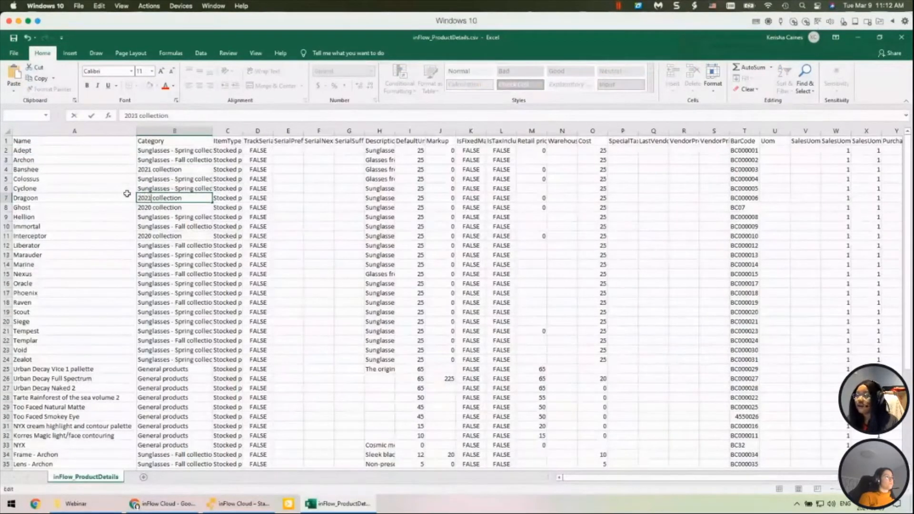
pyautogui.click(190, 159)
# Step: Widen the Category column to fit its text and fill Adept's "Sunglasses - Spring collection" category down through Zealot (B2:B24)
pyautogui.click(208, 150)
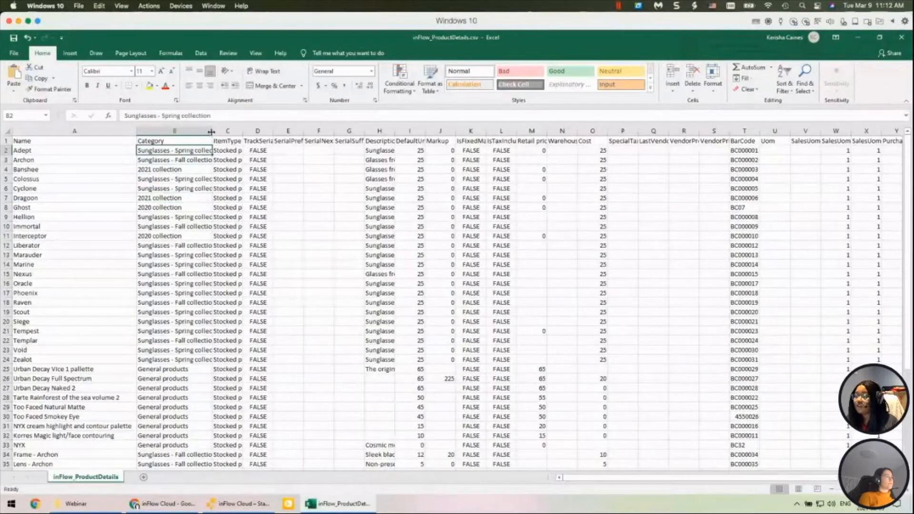
pyautogui.moveTo(211, 132); pyautogui.dragTo(241, 131)
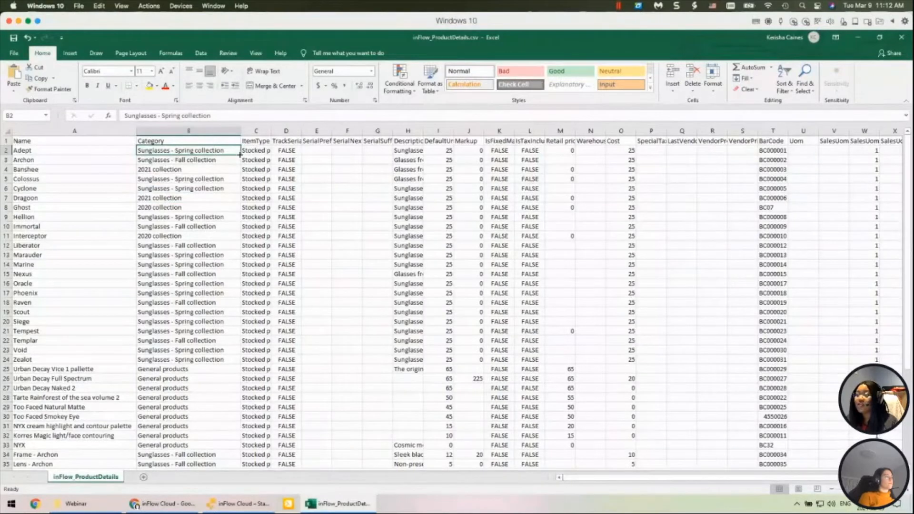
pyautogui.moveTo(241, 155); pyautogui.dragTo(227, 360)
pyautogui.click(227, 361)
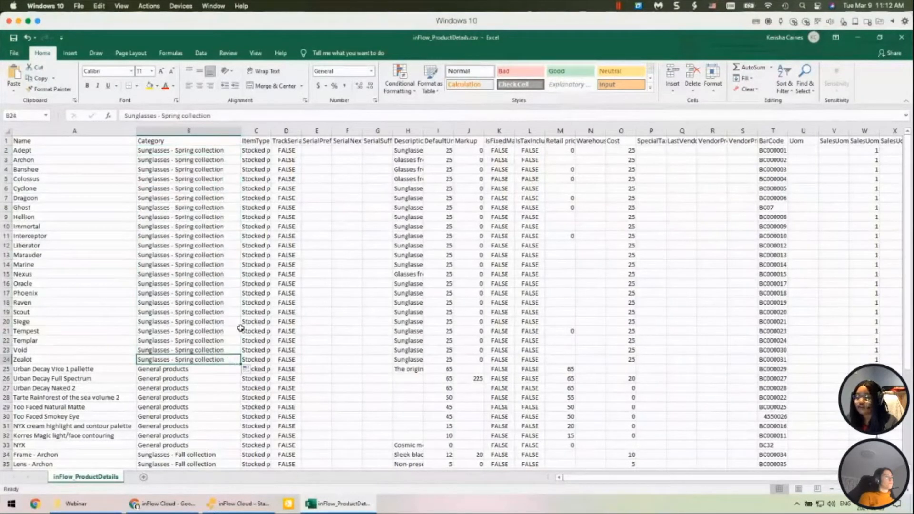
# Step: Replace the category of Urban Decay Vice 1 pallette in B25 with Makeup
pyautogui.scroll(-3, 240, 328)
pyautogui.click(186, 283)
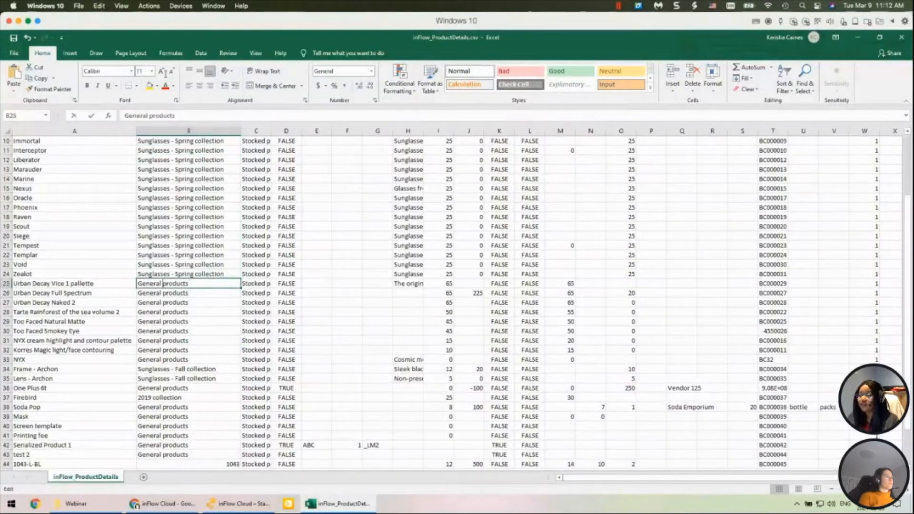
pyautogui.click(185, 116)
pyautogui.click(35, 283)
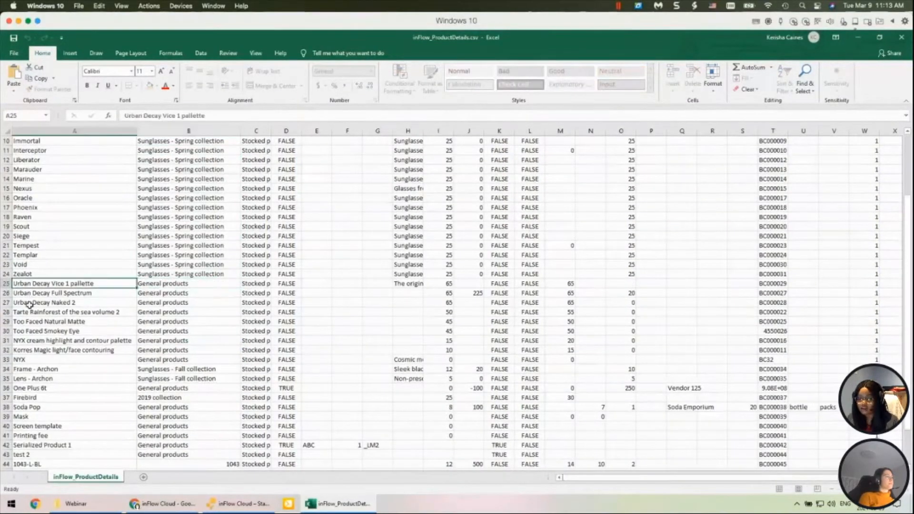
pyautogui.click(29, 320)
pyautogui.click(32, 347)
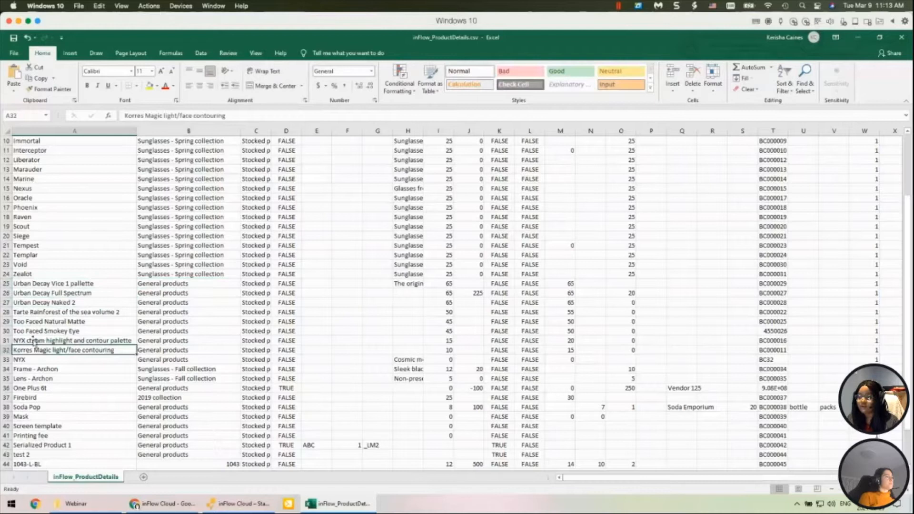
pyautogui.click(147, 287)
pyautogui.moveTo(204, 118); pyautogui.dragTo(109, 119)
pyautogui.write('Ma')
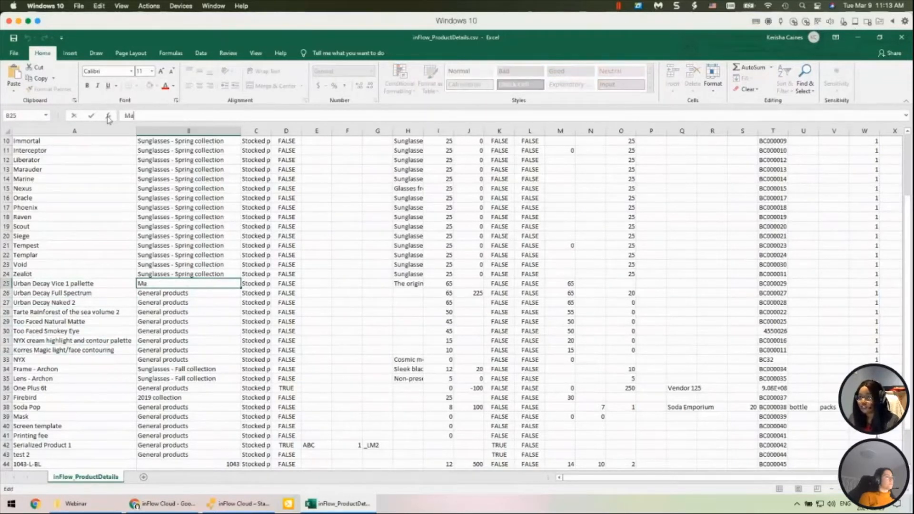
pyautogui.write('keup')
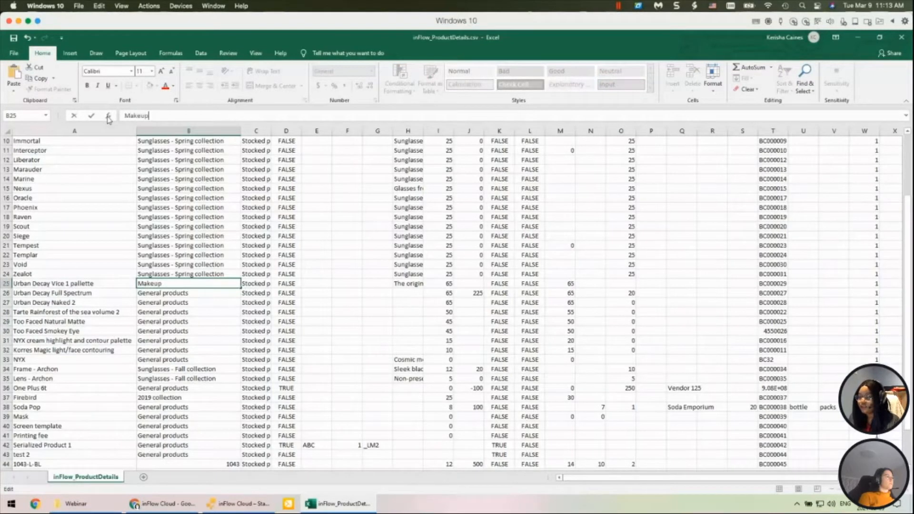
pyautogui.press('Return')
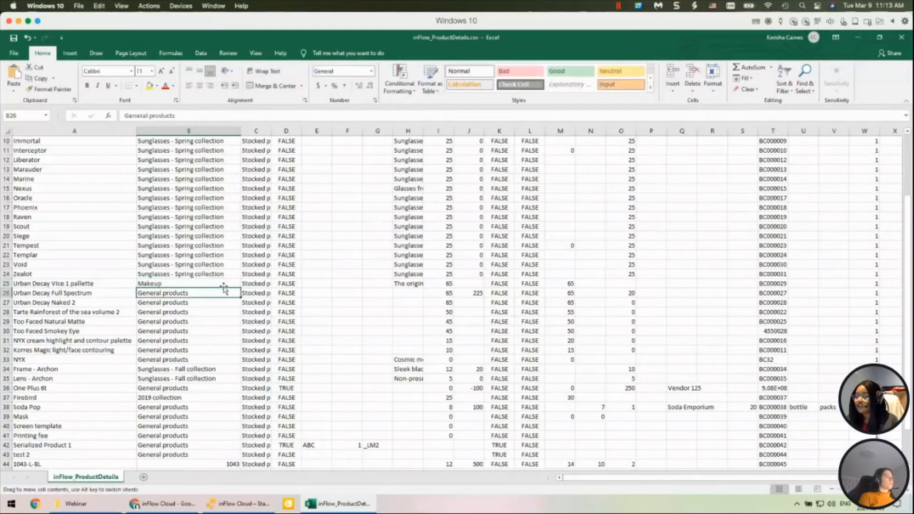
# Step: Fill the Makeup category down from B25 through the NYX product in B33
pyautogui.click(234, 284)
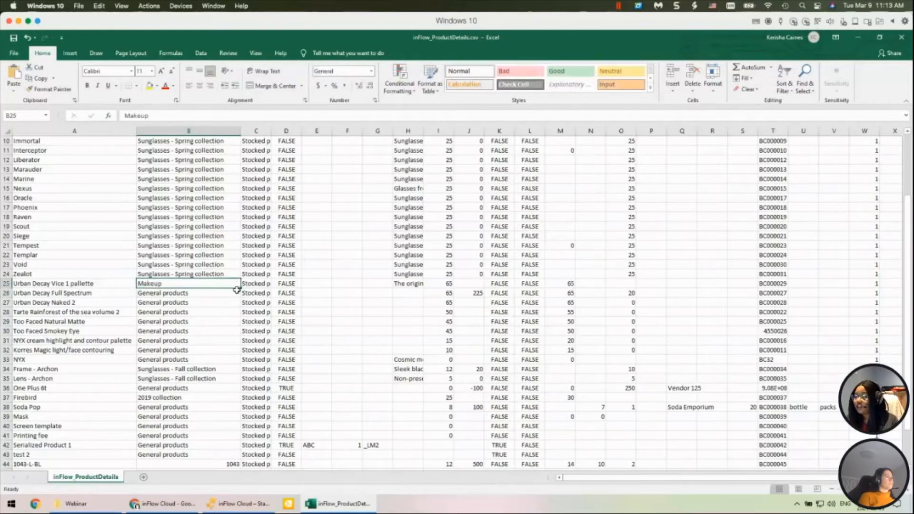
pyautogui.moveTo(241, 289); pyautogui.dragTo(226, 360)
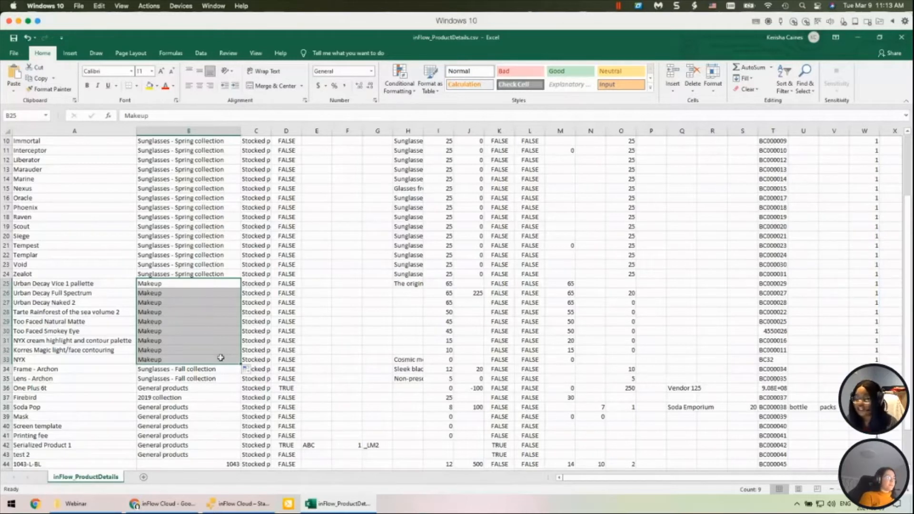
pyautogui.click(221, 357)
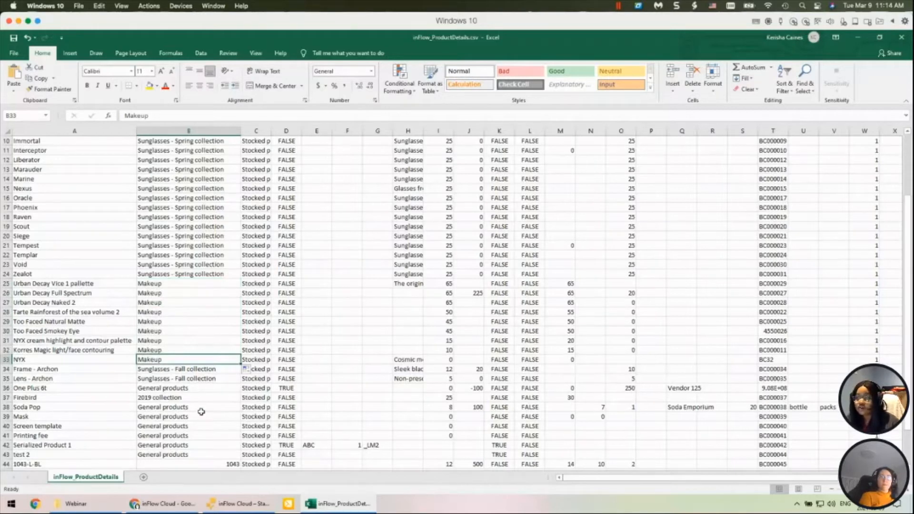
# Step: Set the default unit price of Adept in I2 to 22
pyautogui.scroll(3, 332, 211)
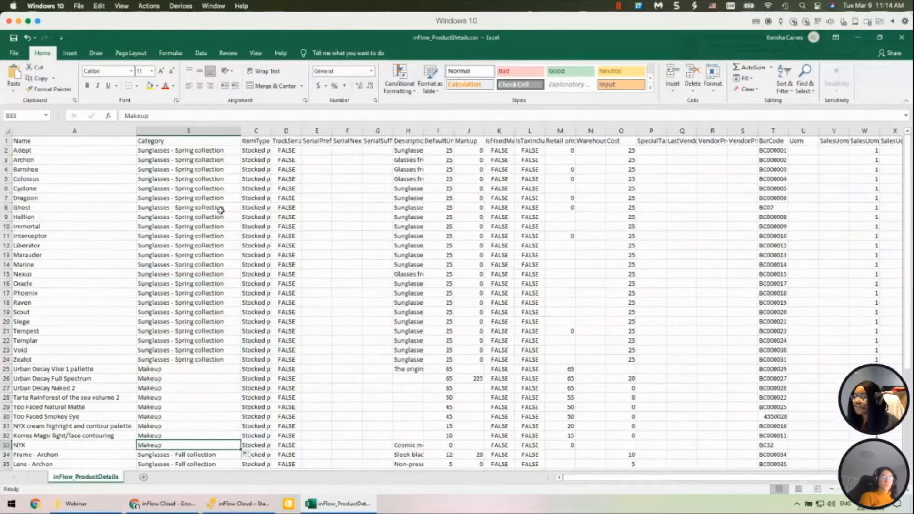
pyautogui.doubleClick(440, 151)
pyautogui.moveTo(440, 150); pyautogui.dragTo(452, 149)
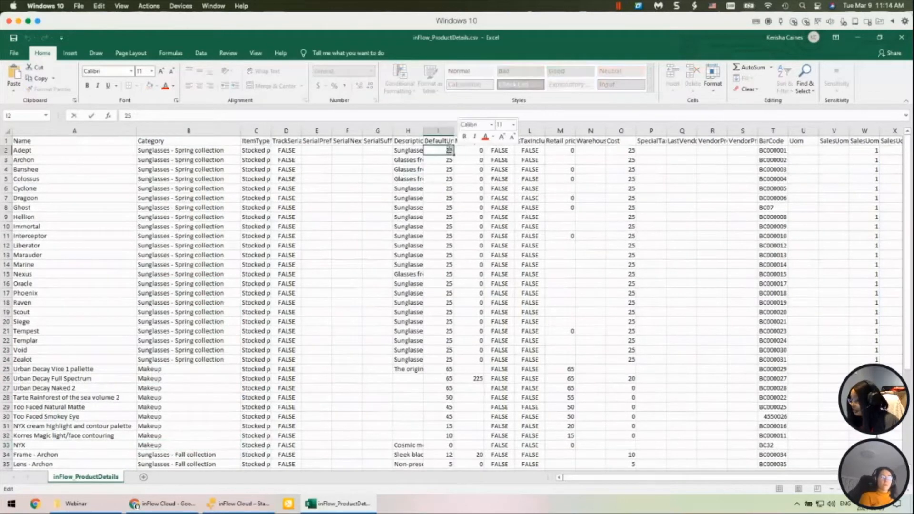
pyautogui.write('22')
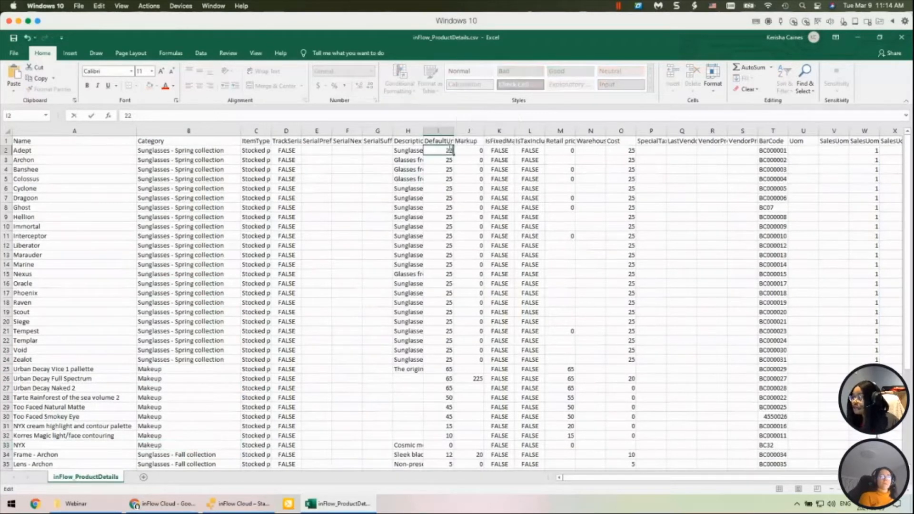
pyautogui.press('Return')
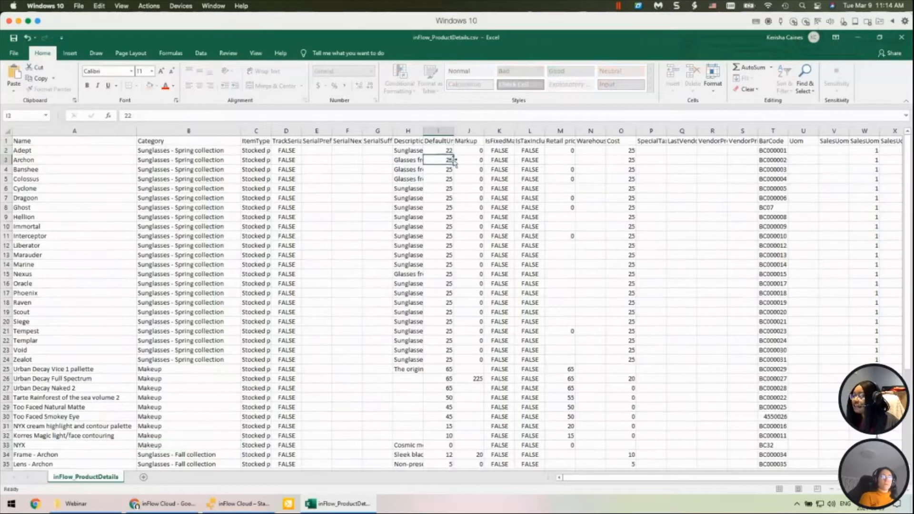
# Step: Fill the default unit price of 22 down through Zealot (I2:I24) and slightly widen that price column
pyautogui.click(449, 151)
pyautogui.moveTo(453, 155)
pyautogui.mouseDown()
pyautogui.moveTo(452, 367)
pyautogui.moveTo(445, 360)
pyautogui.mouseUp()
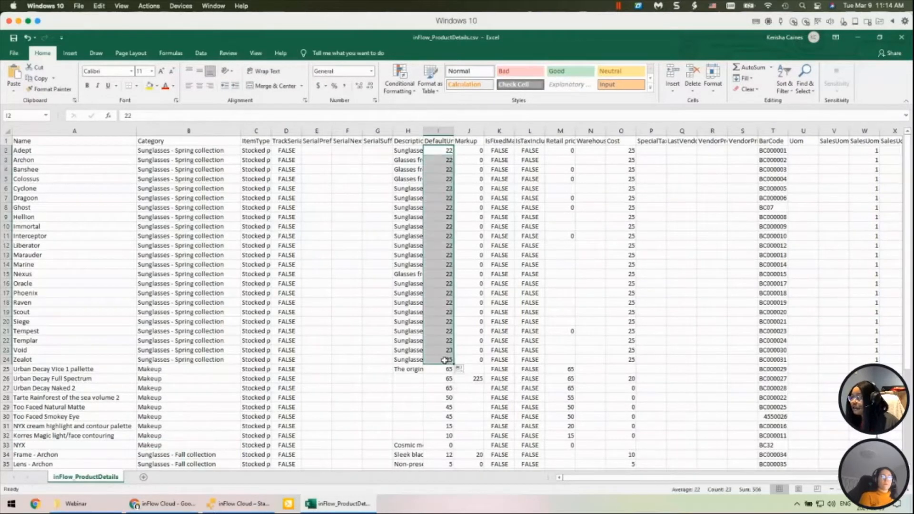
pyautogui.click(445, 360)
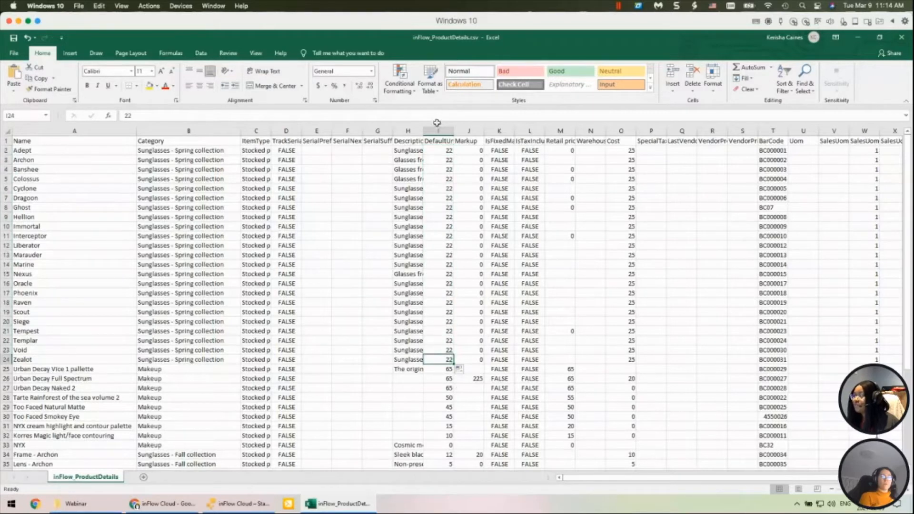
pyautogui.moveTo(456, 132); pyautogui.dragTo(465, 132)
# Step: Locate the 1043 product variants at the end of the list and set IsActive to FALSE for 1043-L-BL in row 44
pyautogui.moveTo(601, 479); pyautogui.dragTo(668, 478)
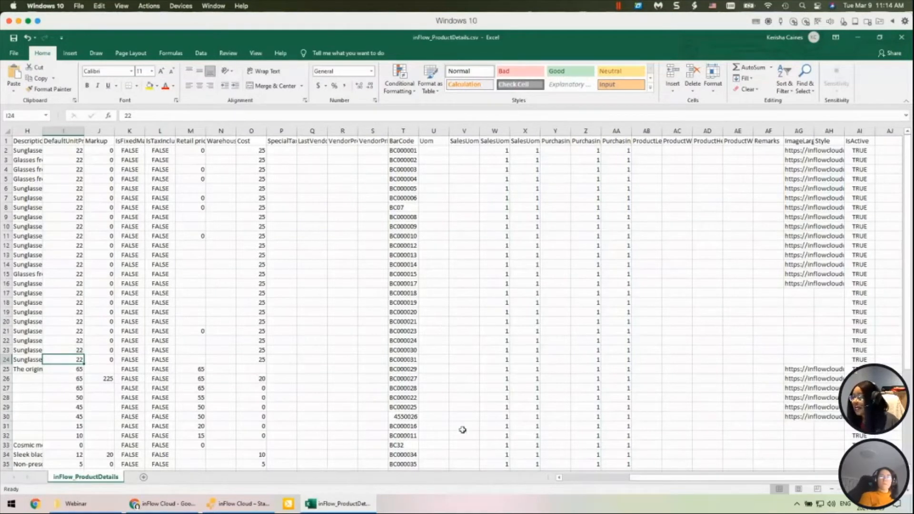
pyautogui.moveTo(670, 481); pyautogui.dragTo(669, 481)
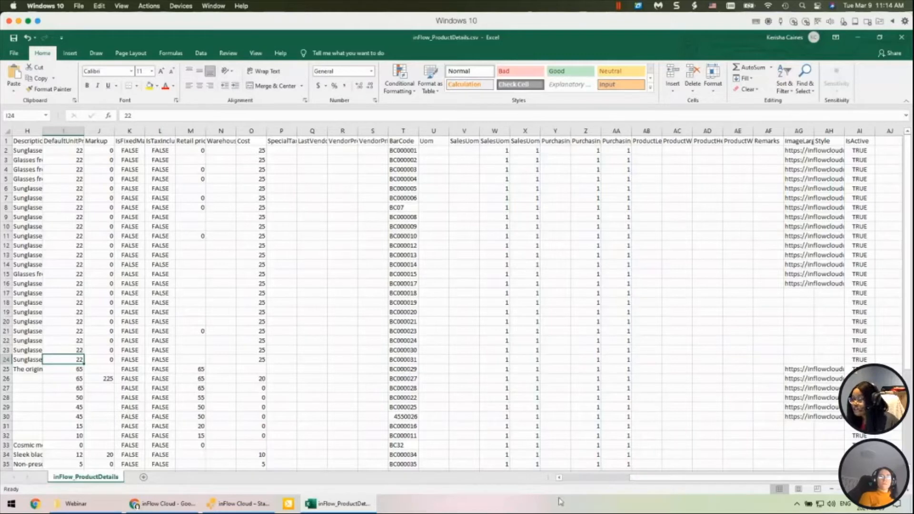
pyautogui.scroll(-12, 453, 378)
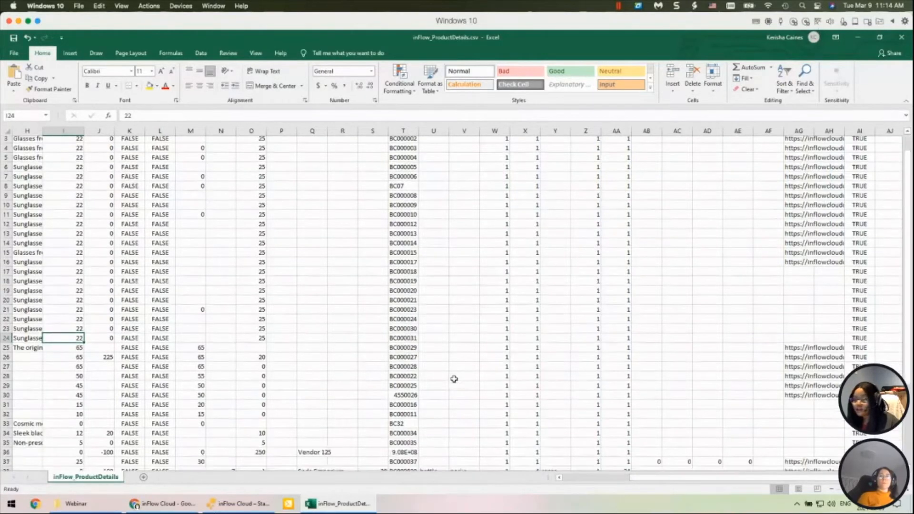
pyautogui.scroll(4, 223, 376)
pyautogui.moveTo(638, 481); pyautogui.dragTo(569, 483)
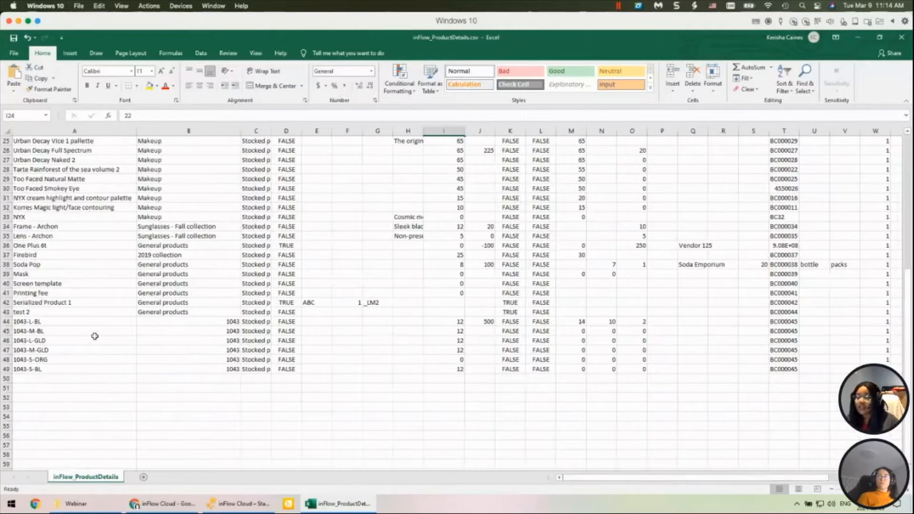
pyautogui.moveTo(23, 321); pyautogui.dragTo(27, 368)
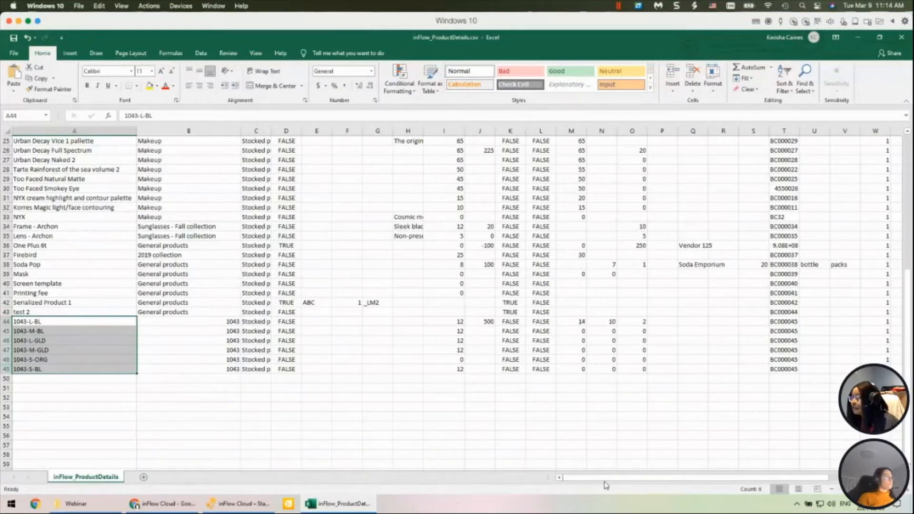
pyautogui.click(756, 431)
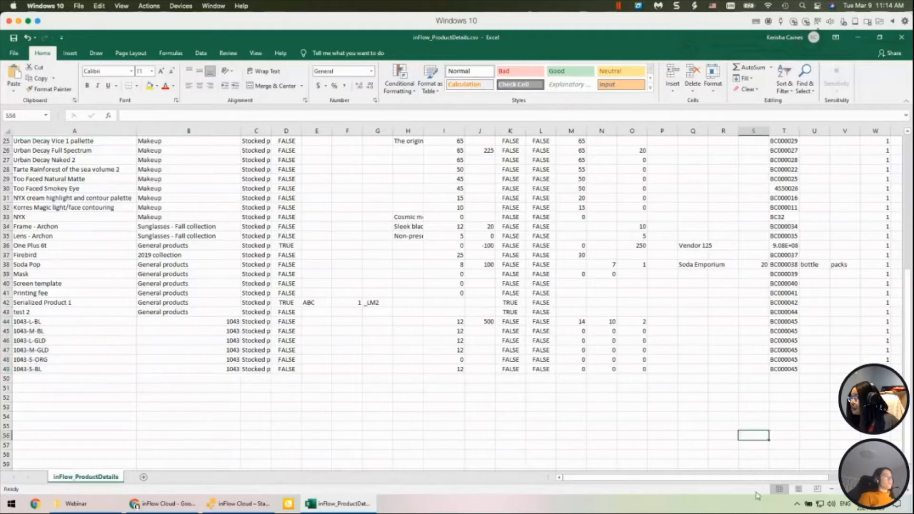
pyautogui.moveTo(761, 477); pyautogui.dragTo(831, 476)
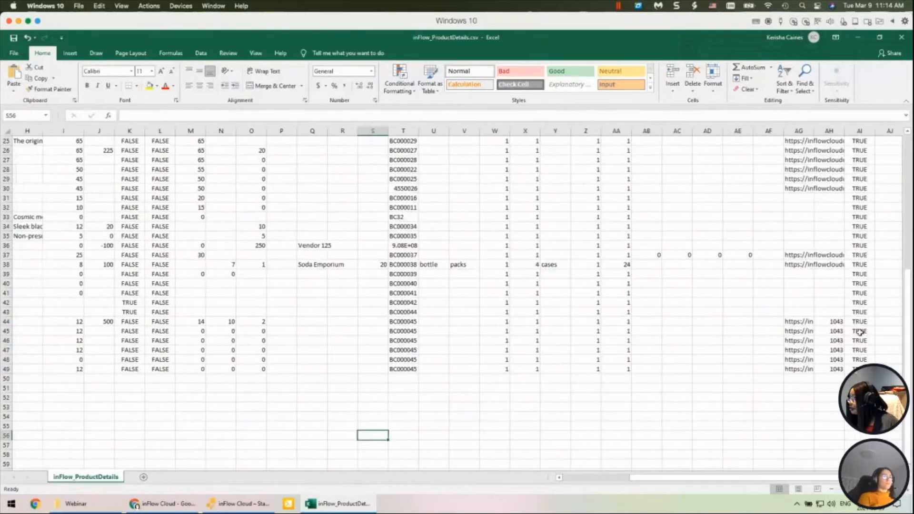
pyautogui.click(860, 322)
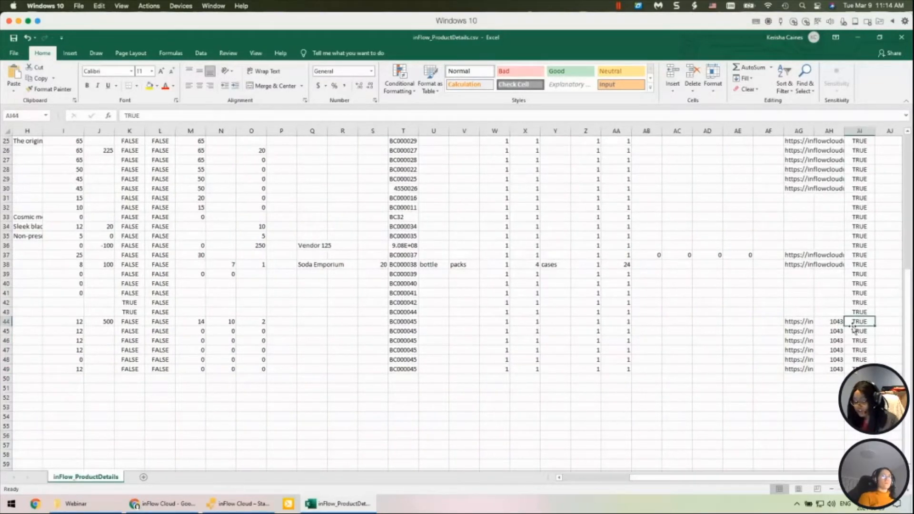
pyautogui.write('FALSE')
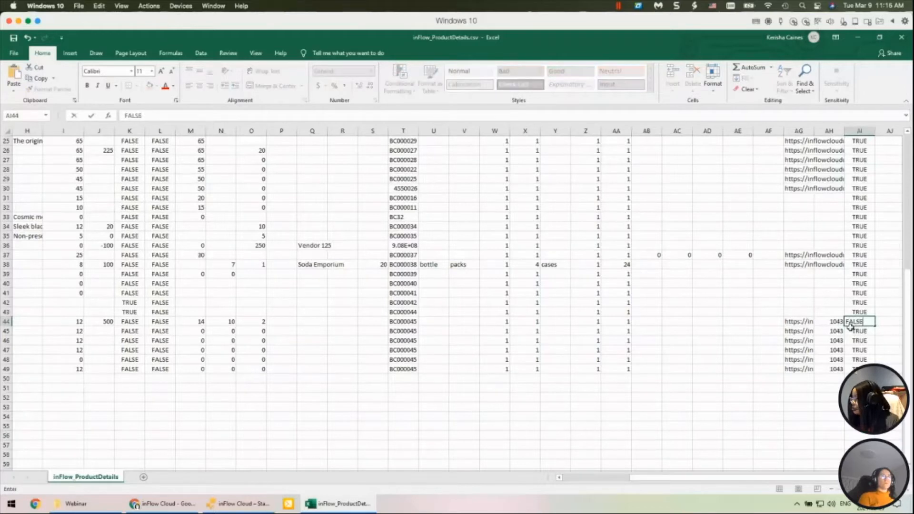
pyautogui.press('Return')
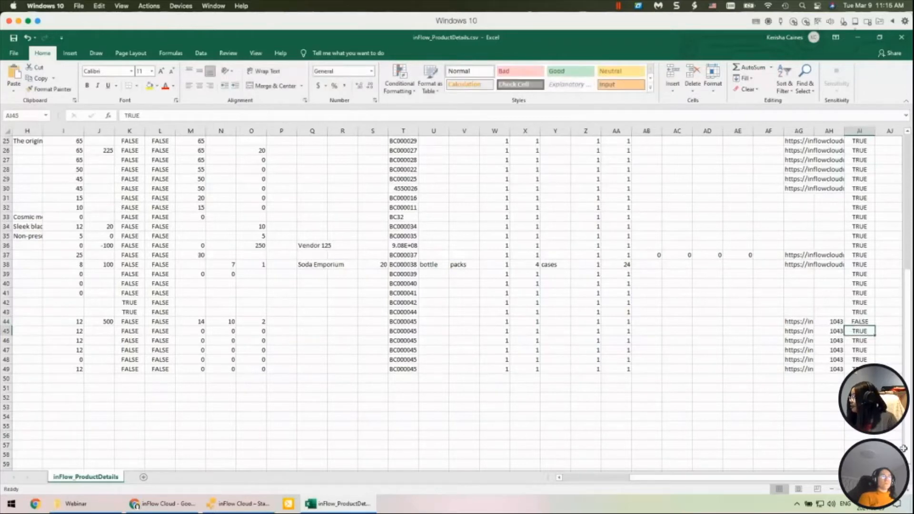
pyautogui.scroll(8, 831, 157)
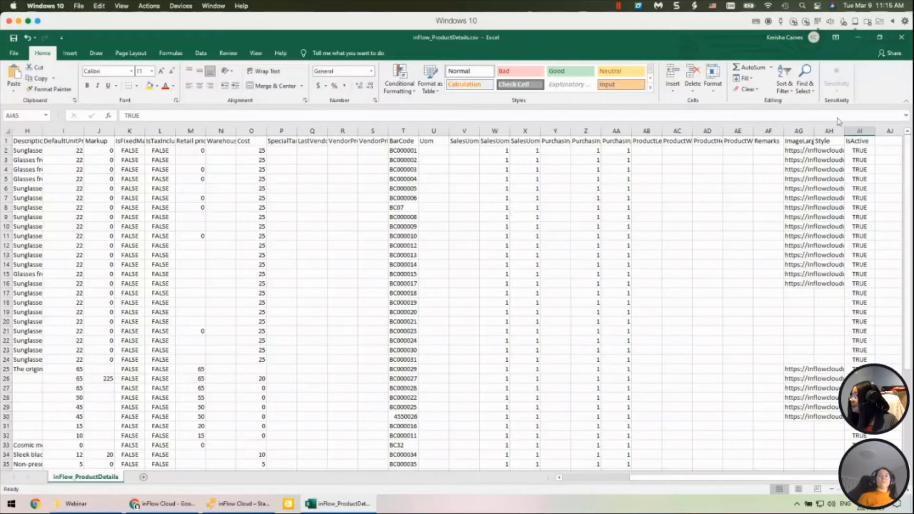
pyautogui.moveTo(909, 257); pyautogui.dragTo(909, 256)
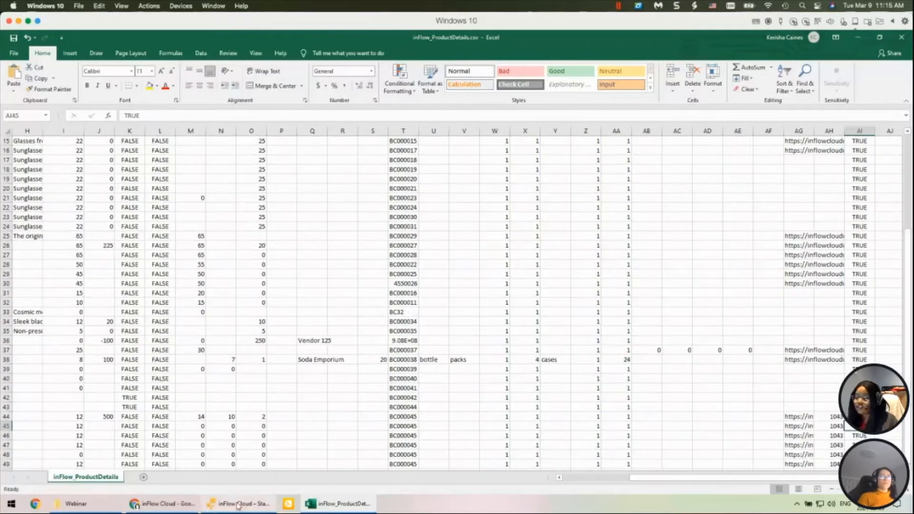
# Step: Switch to inFlow Cloud and locate the 1043 variants at the end of the product list
pyautogui.moveTo(238, 503)
pyautogui.click(235, 472)
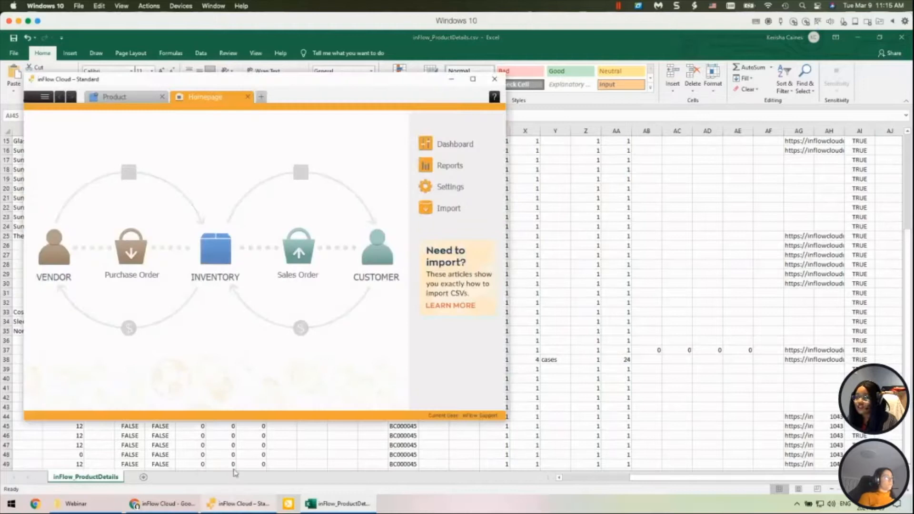
pyautogui.click(214, 245)
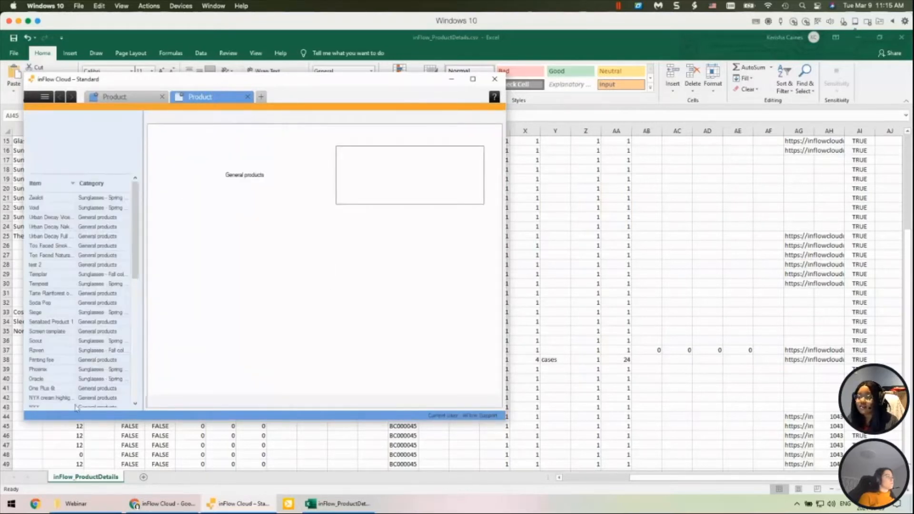
pyautogui.scroll(-10, 122, 346)
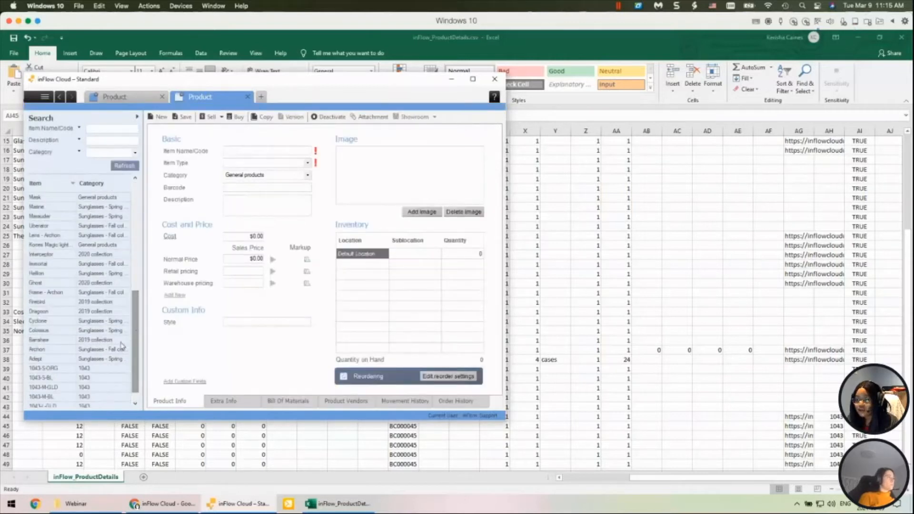
pyautogui.scroll(-1, 119, 349)
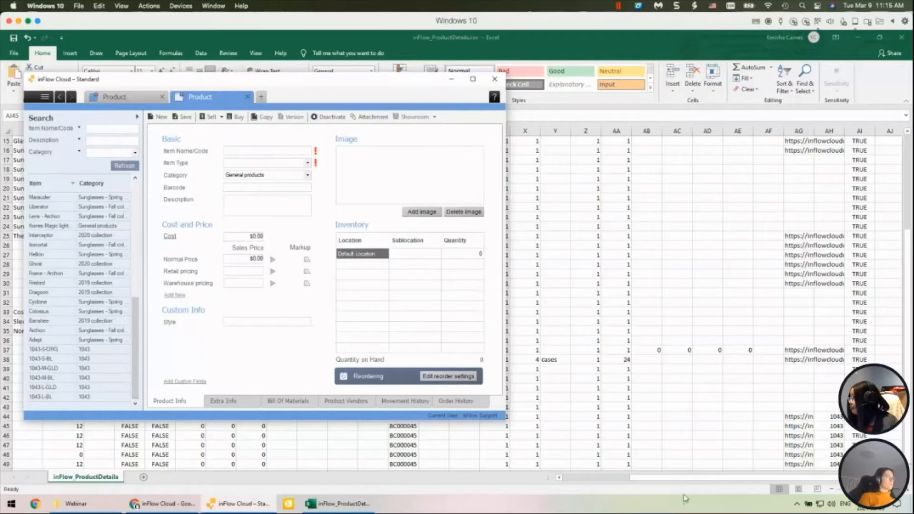
# Step: Switch back to Excel and fill the IsActive value FALSE from AI44 down through the last 1043 variant in AI49
pyautogui.click(695, 484)
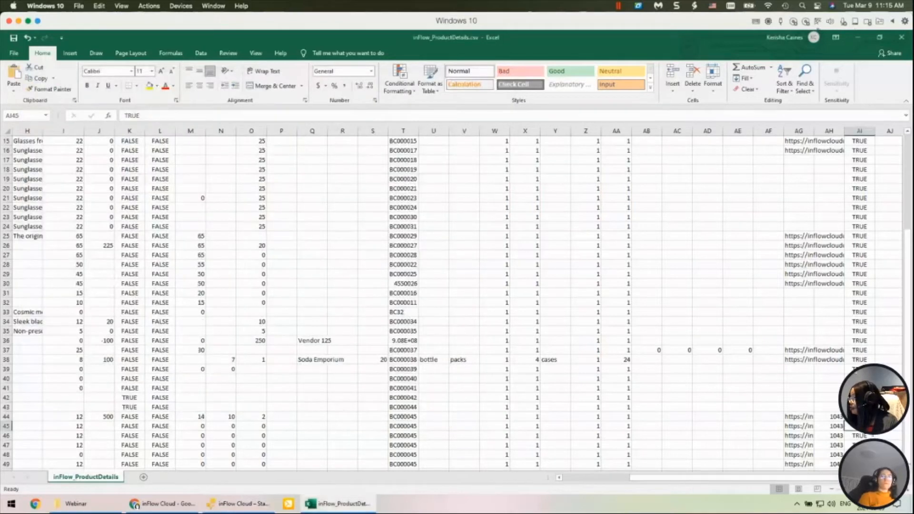
pyautogui.click(860, 417)
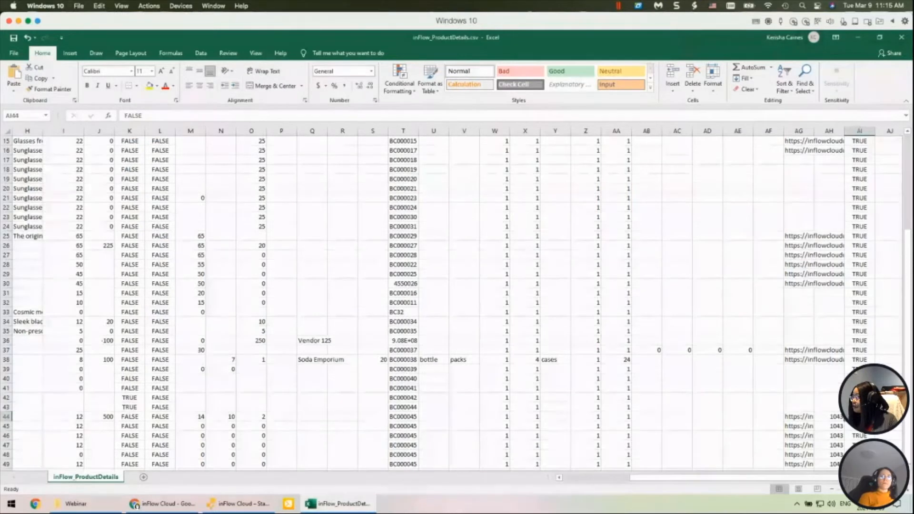
pyautogui.moveTo(875, 421); pyautogui.dragTo(875, 464)
pyautogui.scroll(-2, 866, 419)
pyautogui.click(862, 417)
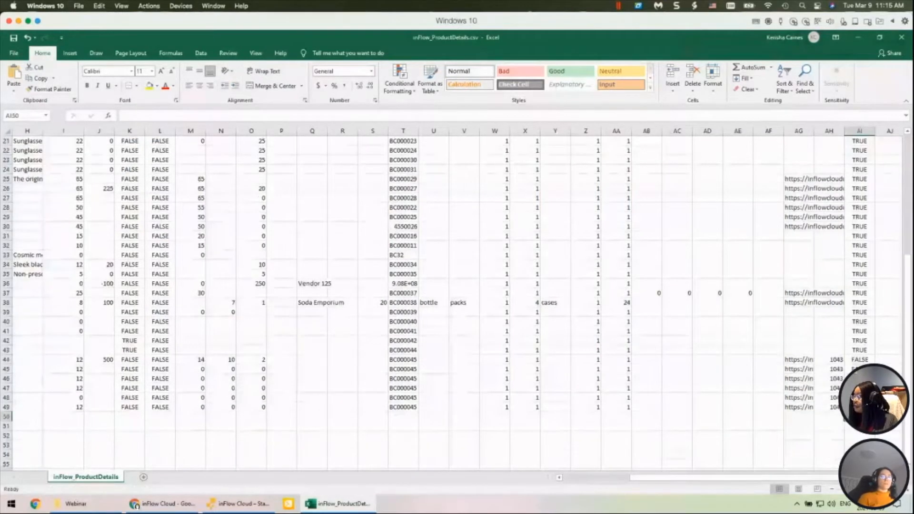
pyautogui.moveTo(686, 484); pyautogui.dragTo(614, 484)
pyautogui.scroll(7, 312, 276)
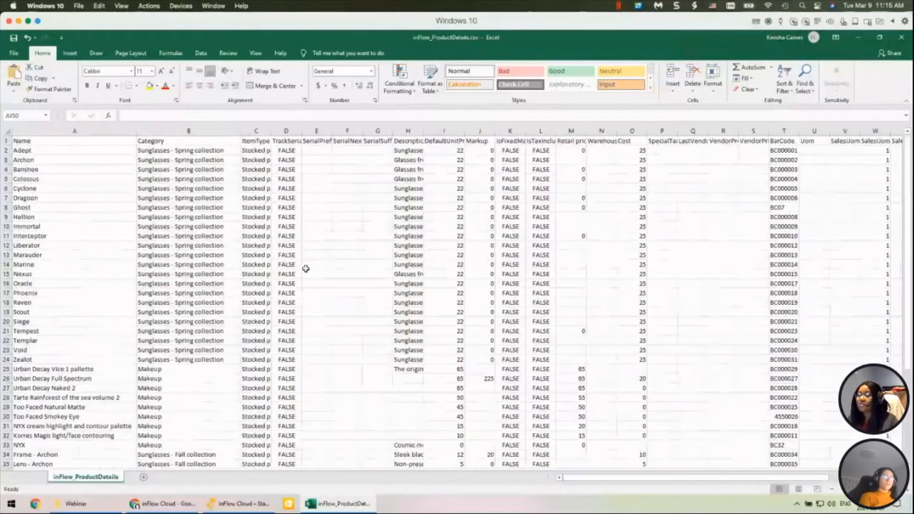
# Step: Save a copy of the edited sheet in the Webinar folder as inFlow_ProductDetails_demo.csv in CSV UTF-8 format
pyautogui.click(11, 55)
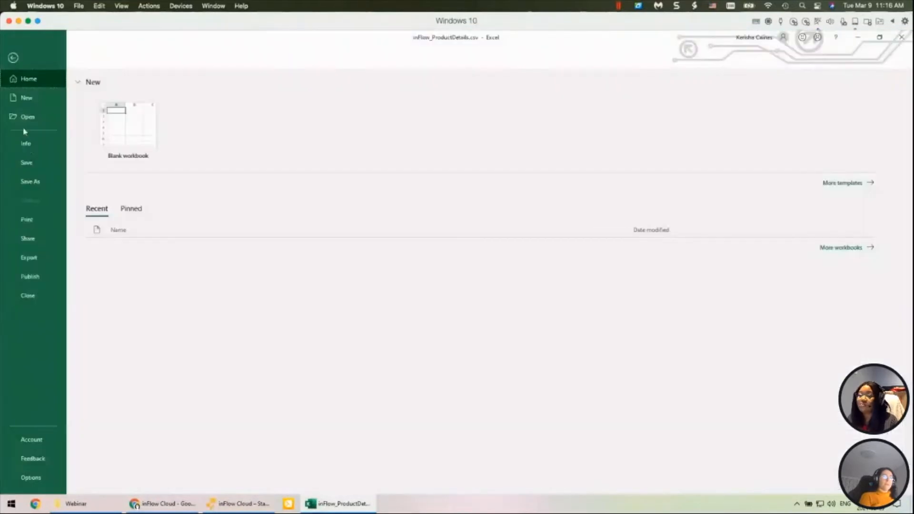
pyautogui.click(30, 181)
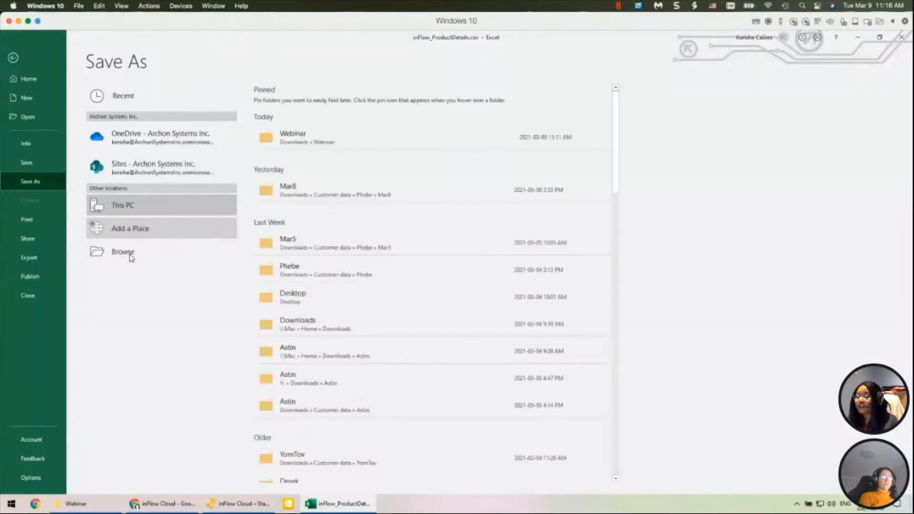
pyautogui.click(131, 257)
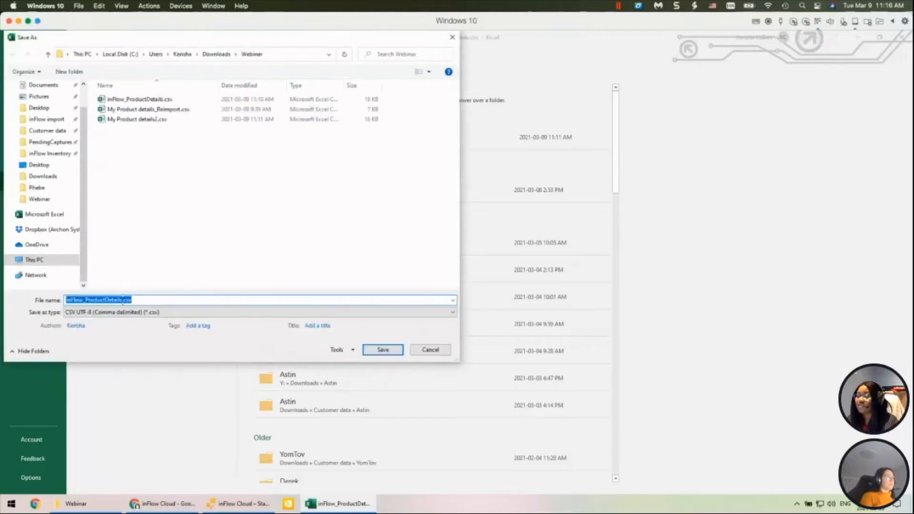
pyautogui.press('Right')
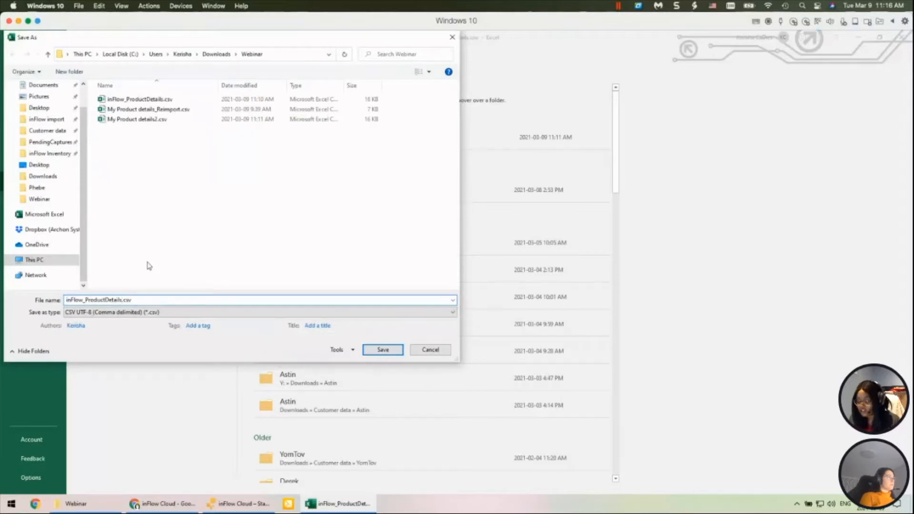
pyautogui.write('dem')
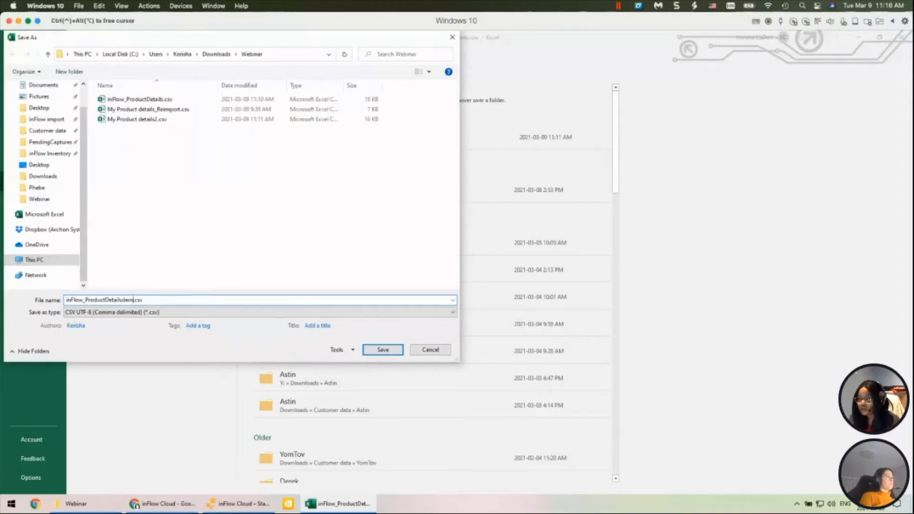
pyautogui.write('o')
pyautogui.click(124, 300)
pyautogui.write('_')
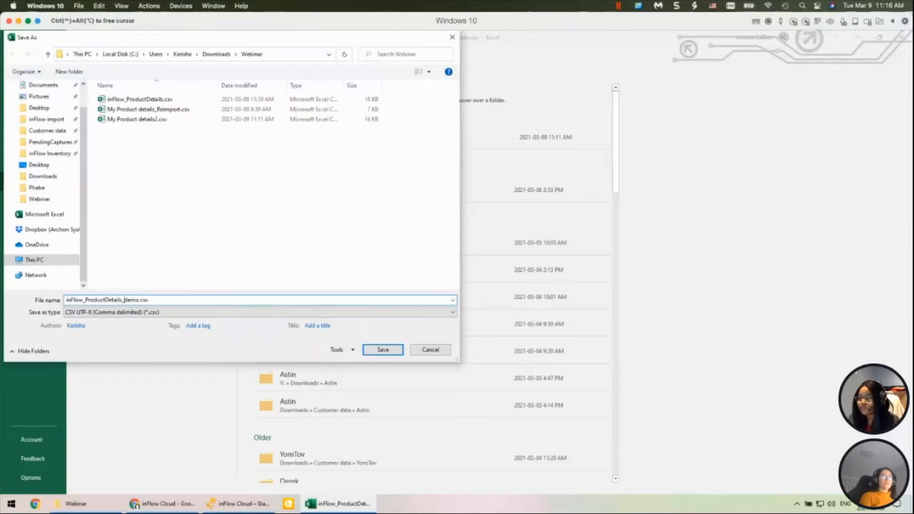
pyautogui.click(392, 350)
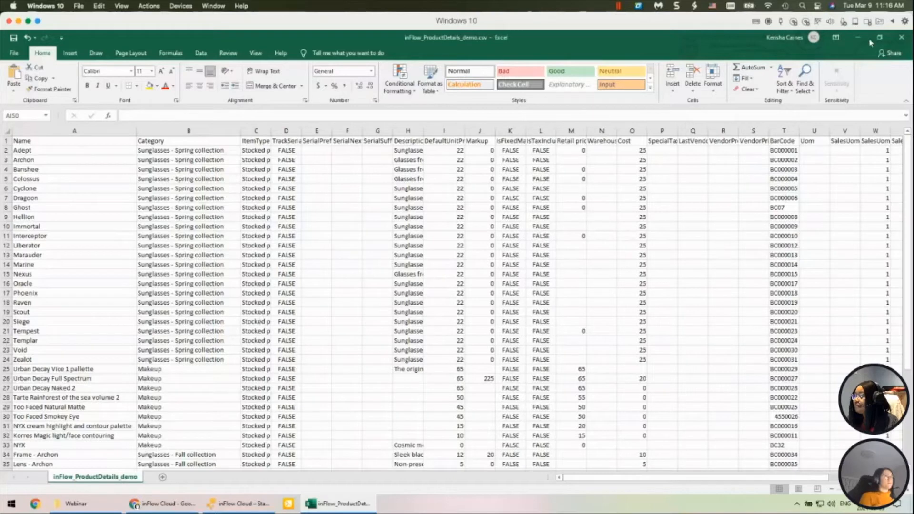
# Step: Switch to inFlow Cloud, maximize its window and open the Import Data wizard
pyautogui.click(247, 508)
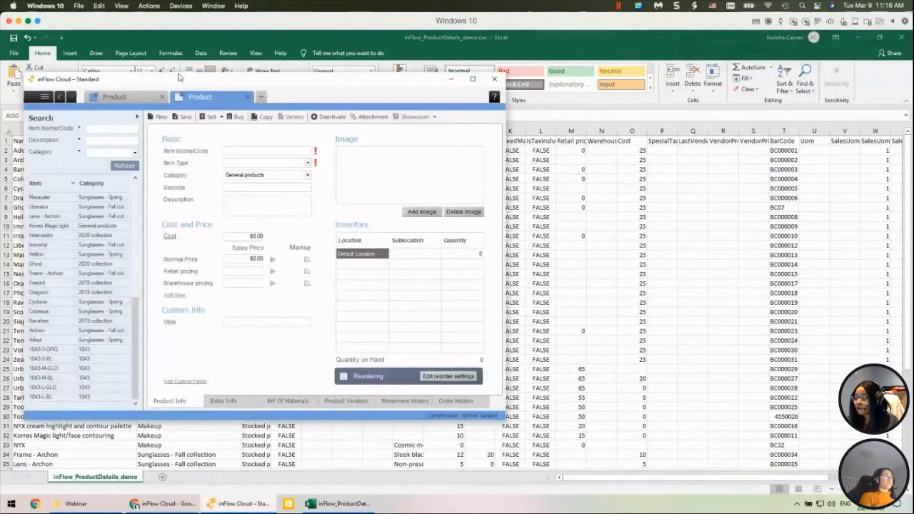
pyautogui.moveTo(233, 83); pyautogui.dragTo(296, 91)
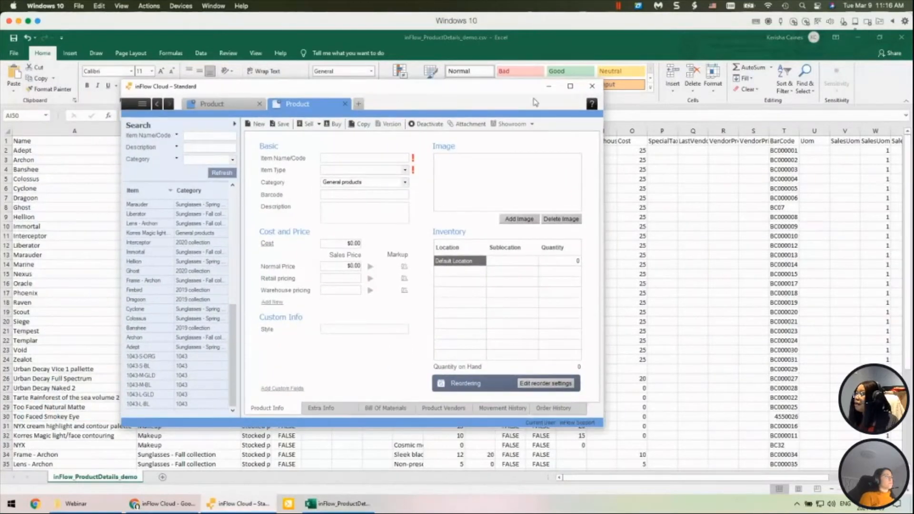
pyautogui.click(570, 86)
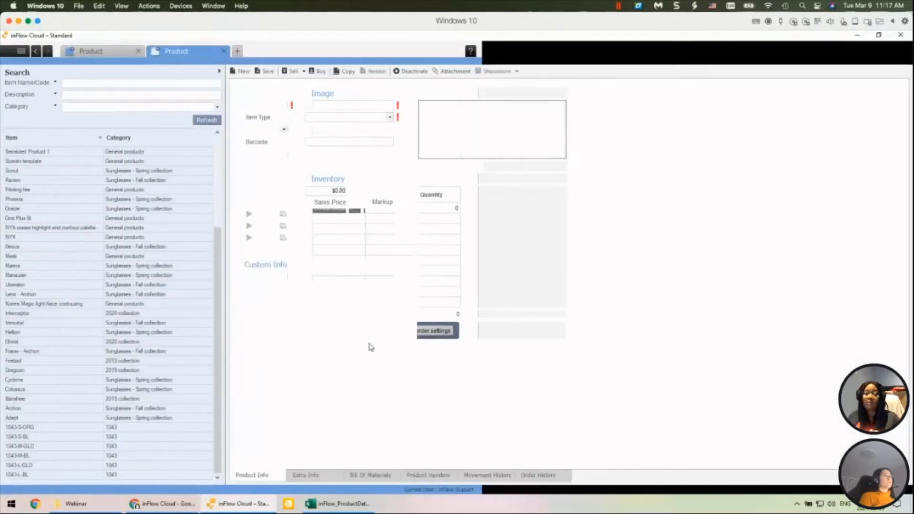
pyautogui.click(18, 53)
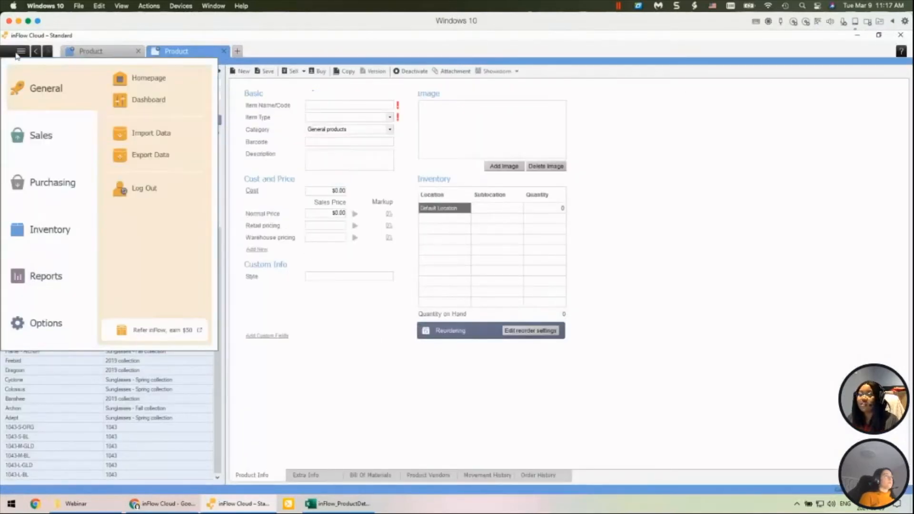
pyautogui.click(177, 138)
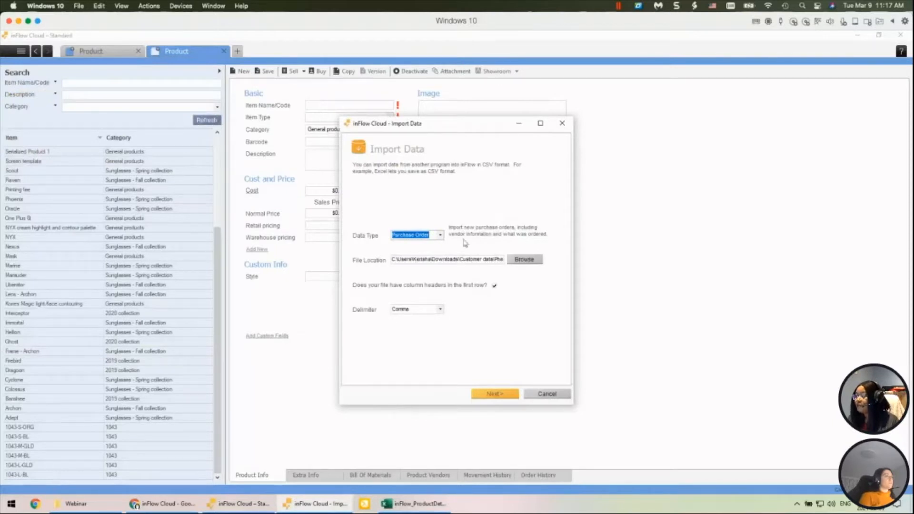
# Step: Set the import data type to Product Details, choose inFlow_ProductDetails_demo.csv as the file and continue to column mapping
pyautogui.click(440, 235)
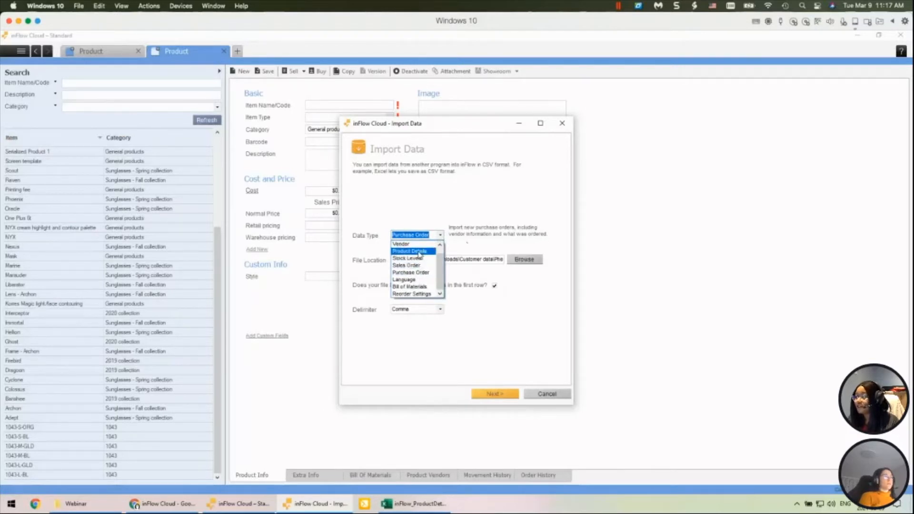
pyautogui.click(419, 251)
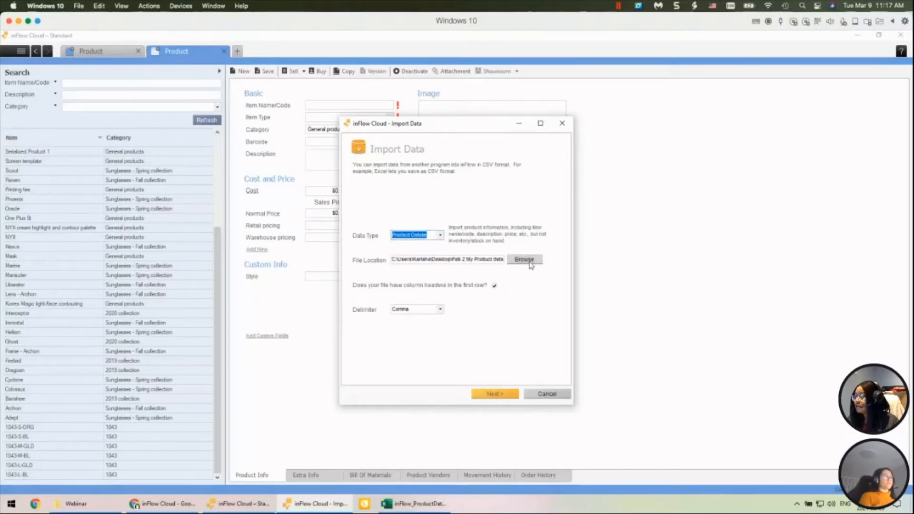
pyautogui.click(531, 266)
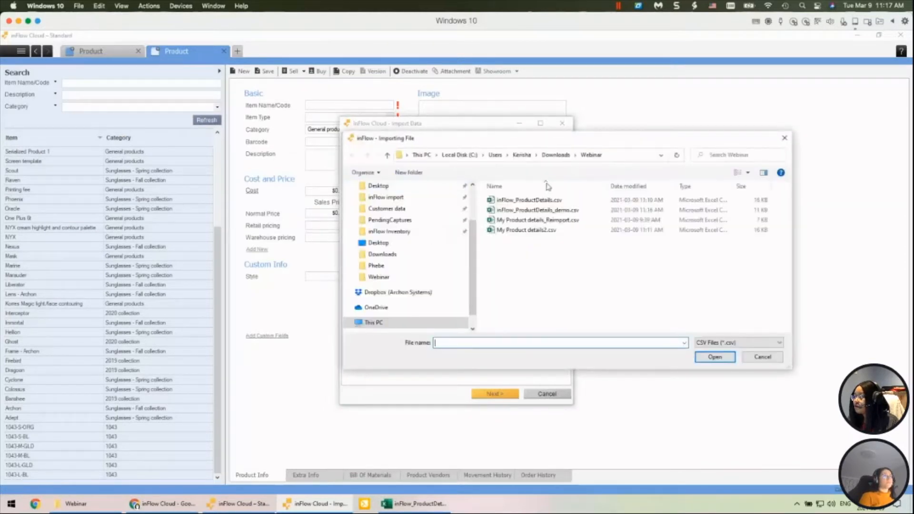
pyautogui.doubleClick(538, 210)
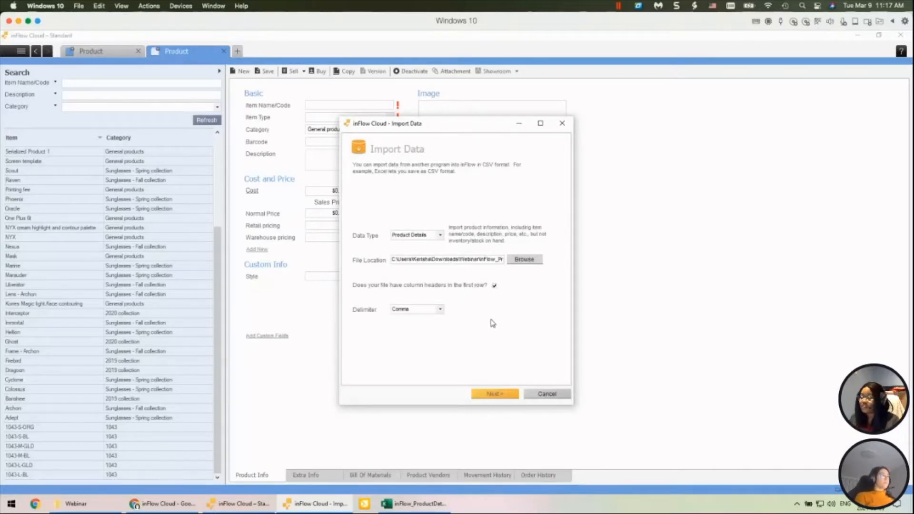
pyautogui.click(498, 396)
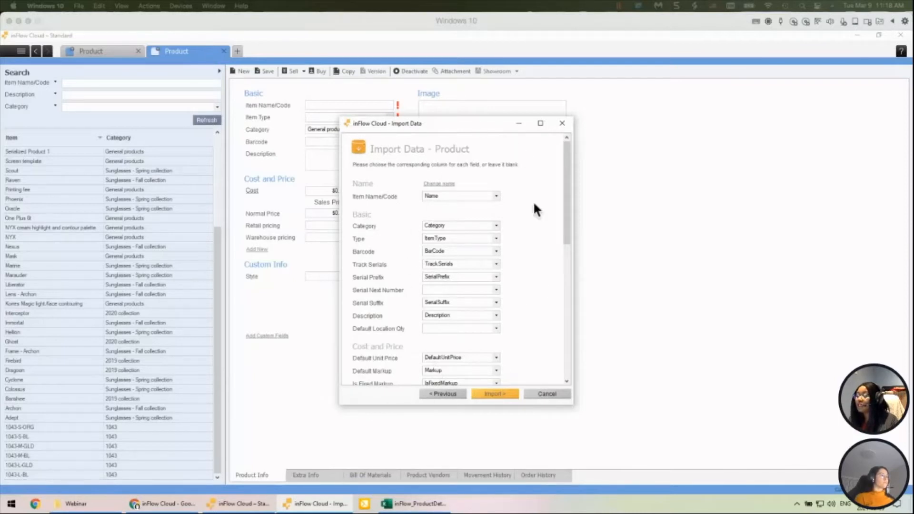
# Step: Review how the product fields, from Item Name/Code through pricing and units of measure, are matched to the CSV columns
pyautogui.click(496, 196)
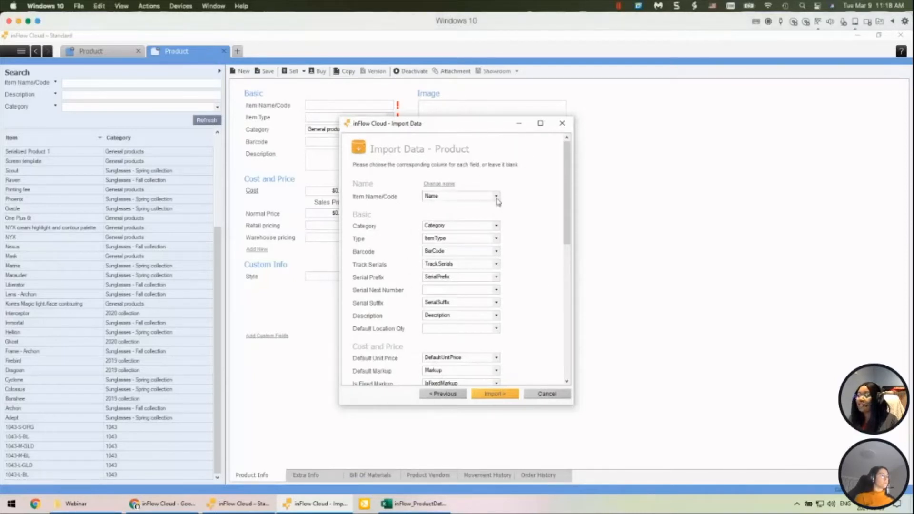
pyautogui.click(534, 190)
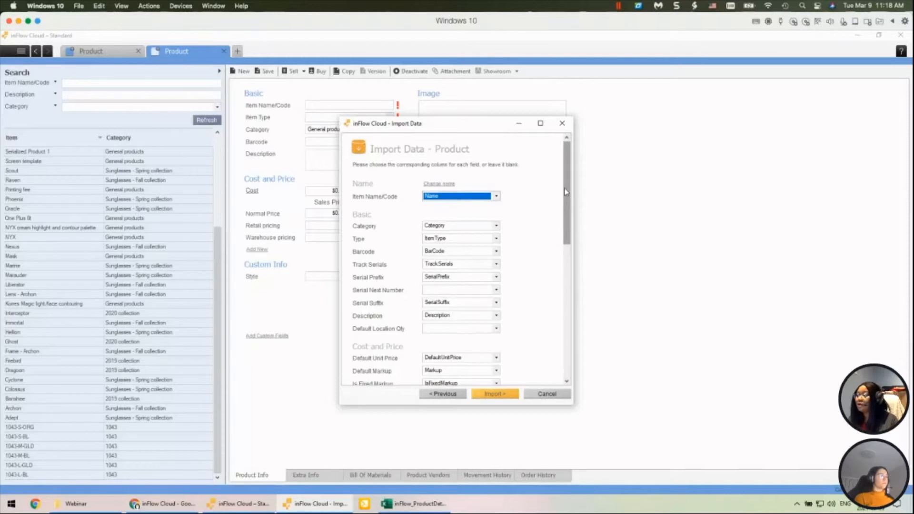
pyautogui.moveTo(565, 191); pyautogui.dragTo(567, 237)
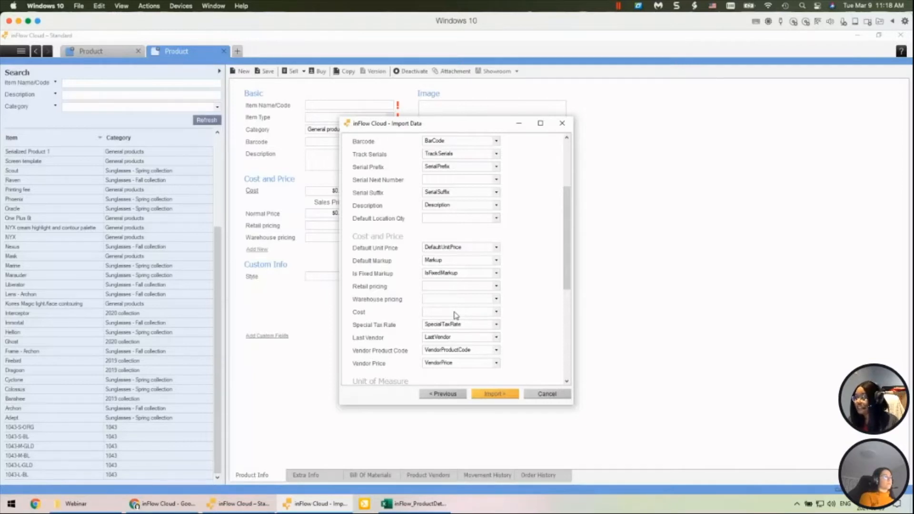
pyautogui.moveTo(564, 266); pyautogui.dragTo(566, 240)
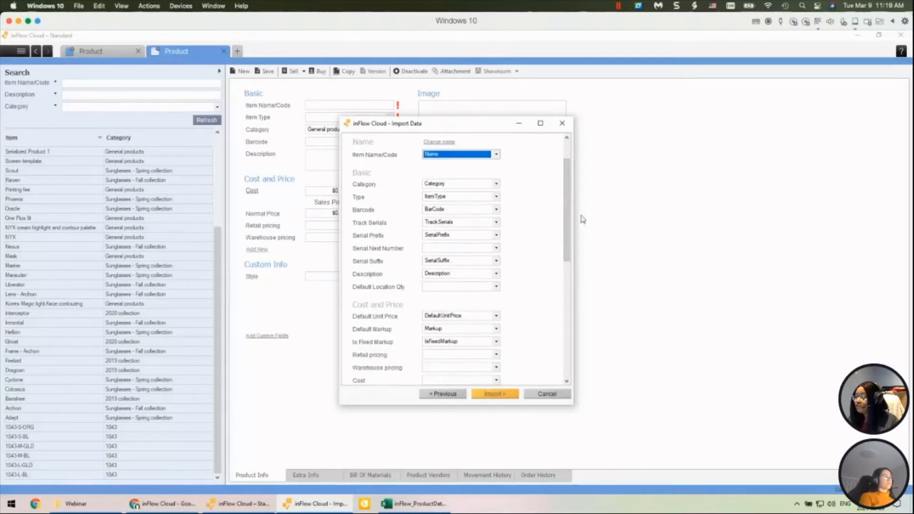
pyautogui.moveTo(567, 214); pyautogui.dragTo(567, 269)
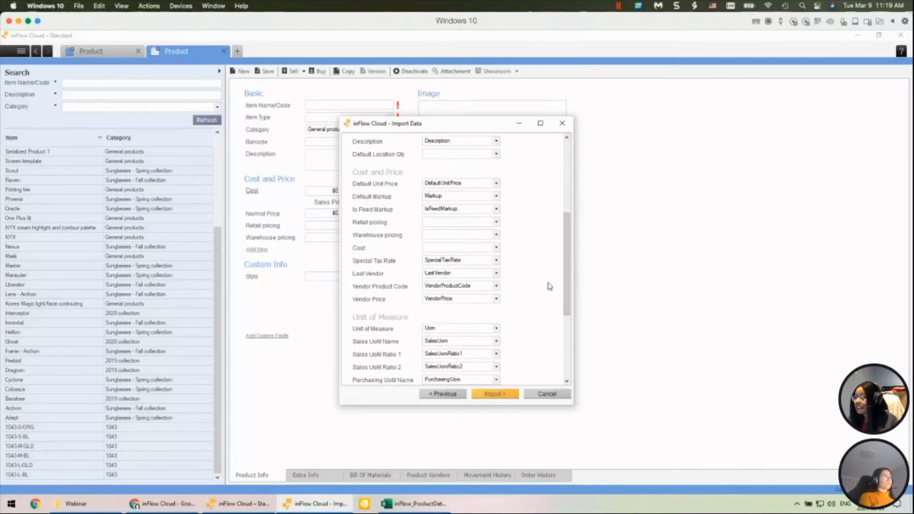
pyautogui.moveTo(567, 280)
pyautogui.mouseDown()
pyautogui.moveTo(575, 315)
pyautogui.moveTo(571, 275)
pyautogui.mouseUp()
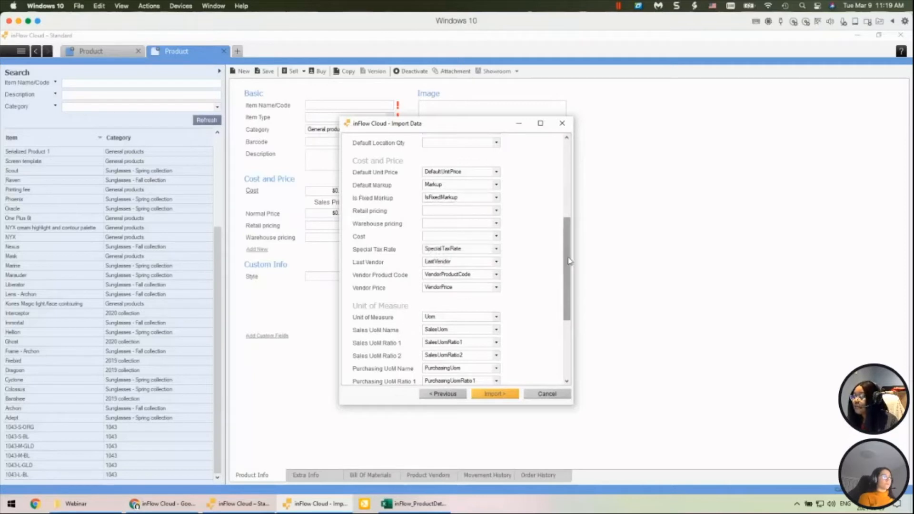
pyautogui.moveTo(569, 261); pyautogui.dragTo(523, 193)
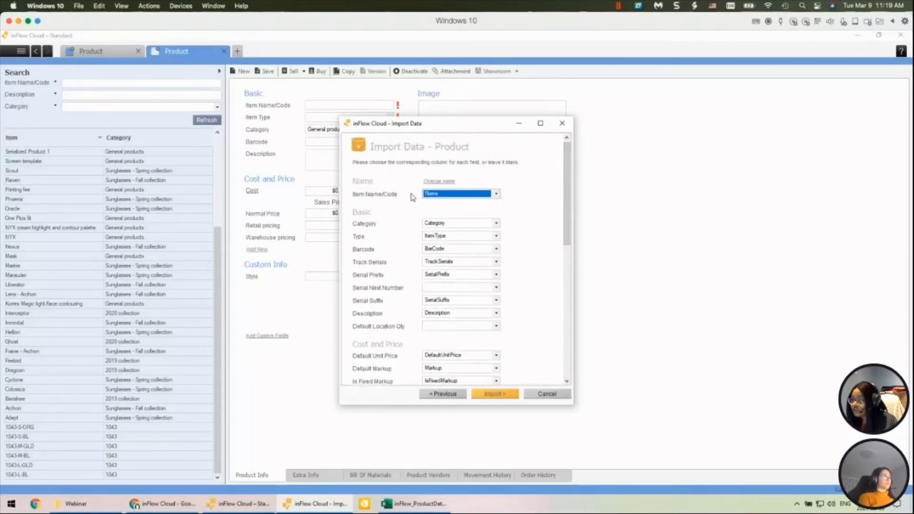
# Step: Match Item Name/Code to the Name column and start the product import
pyautogui.click(466, 195)
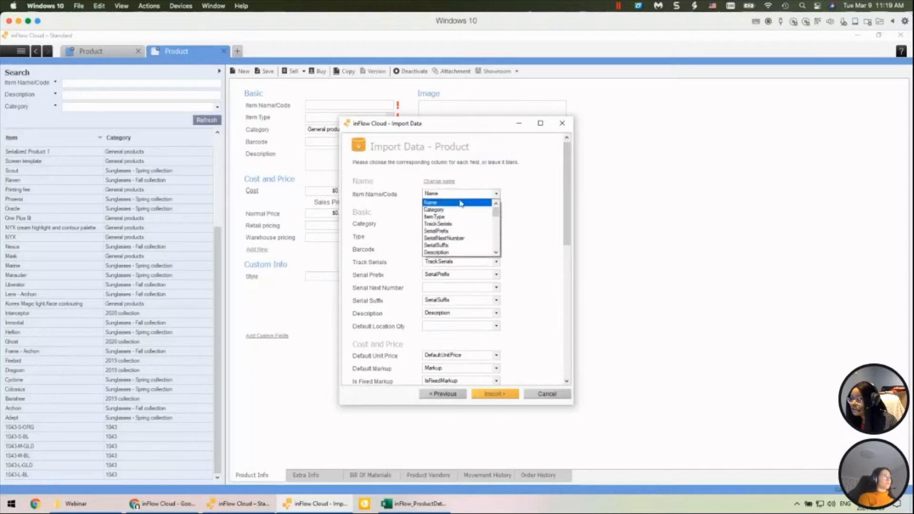
pyautogui.click(442, 203)
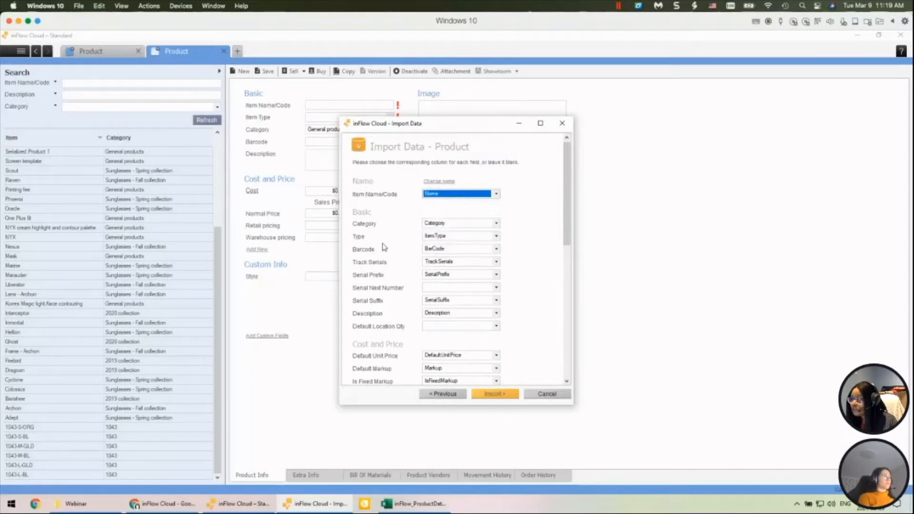
pyautogui.click(508, 397)
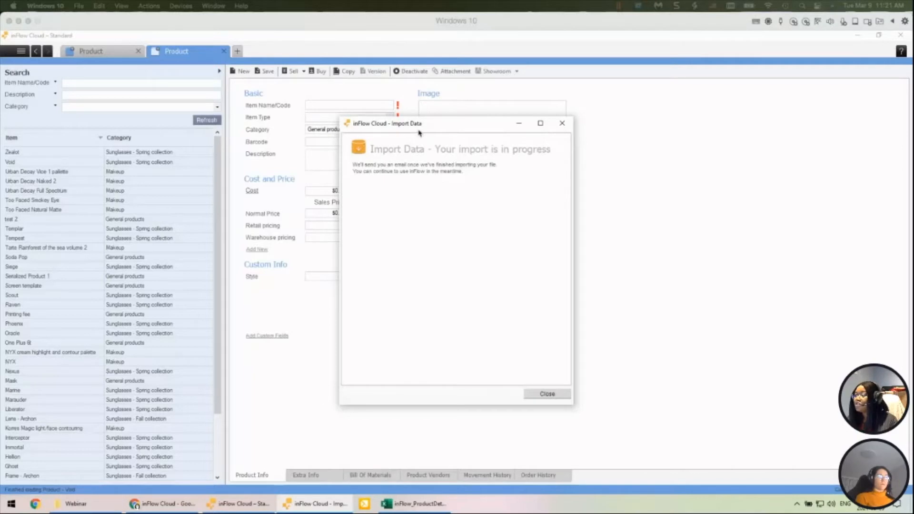
# Step: Close the import progress window, refresh the product list and check it down to the last item
pyautogui.click(482, 173)
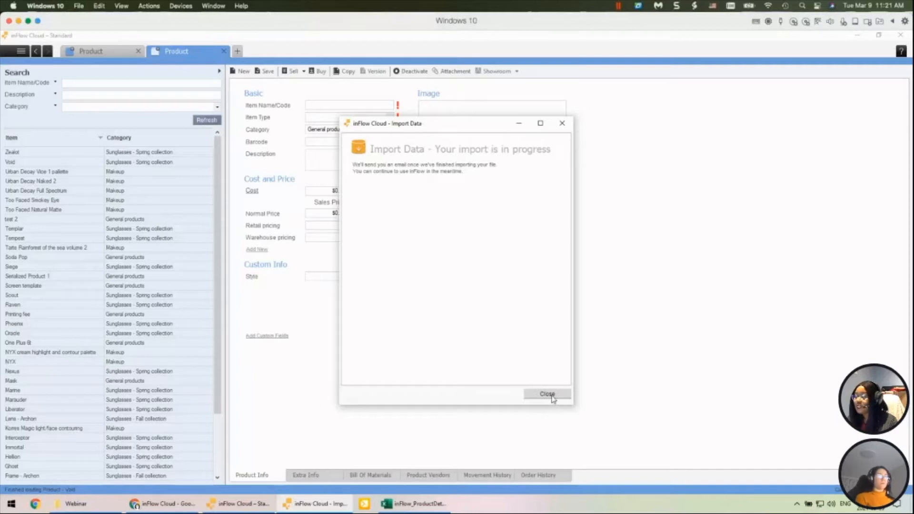
pyautogui.click(547, 394)
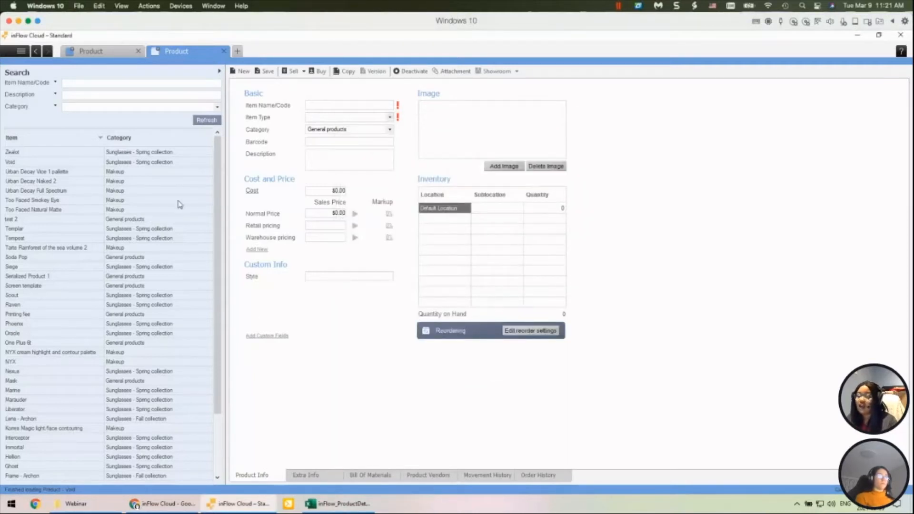
pyautogui.click(200, 123)
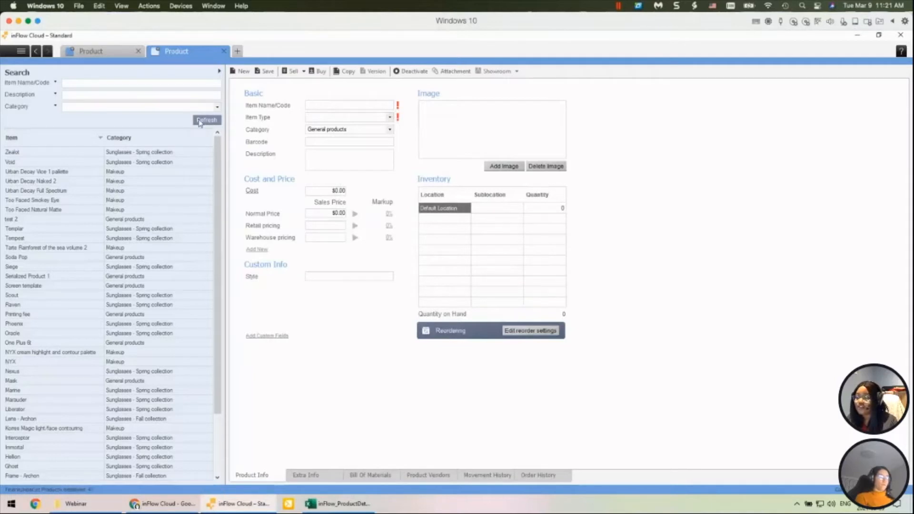
pyautogui.moveTo(218, 256); pyautogui.dragTo(222, 398)
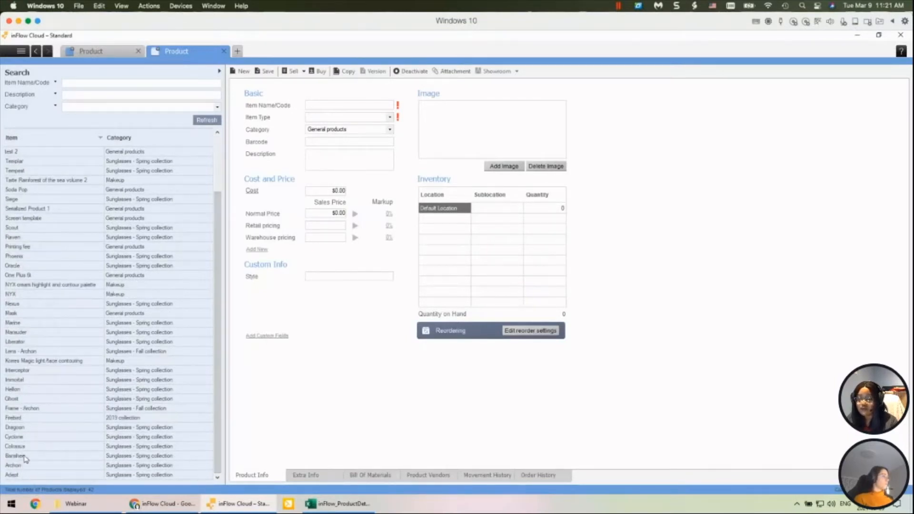
# Step: Switch to inFlow_ProductDetails_demo.csv in Excel and review the product names and categories from the first to the last row
pyautogui.click(327, 509)
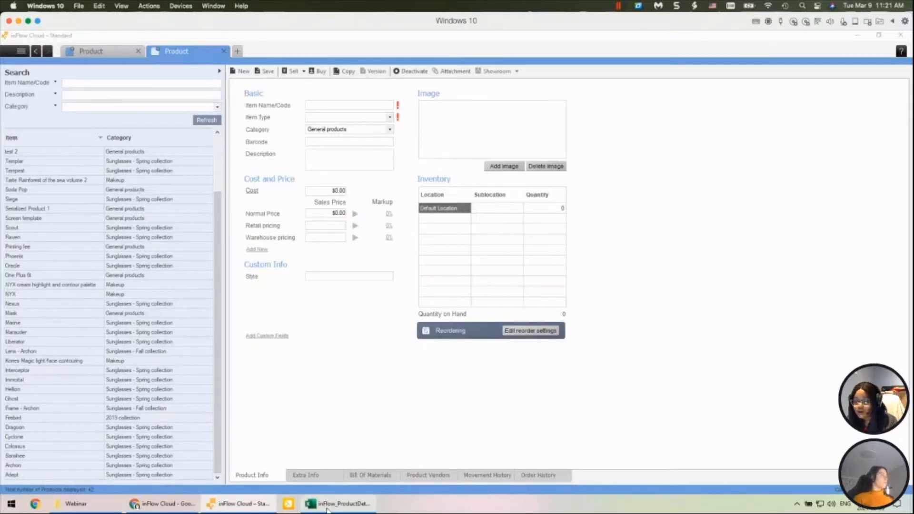
pyautogui.click(339, 503)
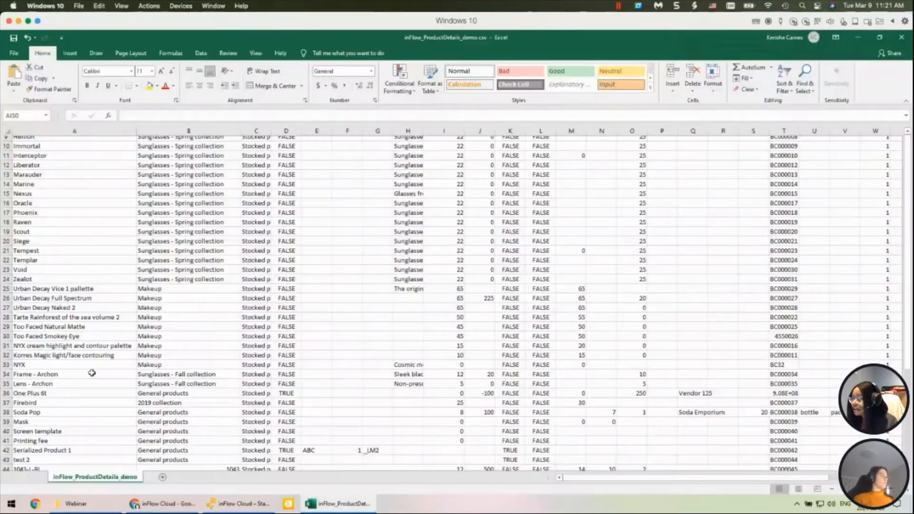
pyautogui.scroll(-20, 92, 381)
pyautogui.click(92, 364)
pyautogui.scroll(20, 95, 362)
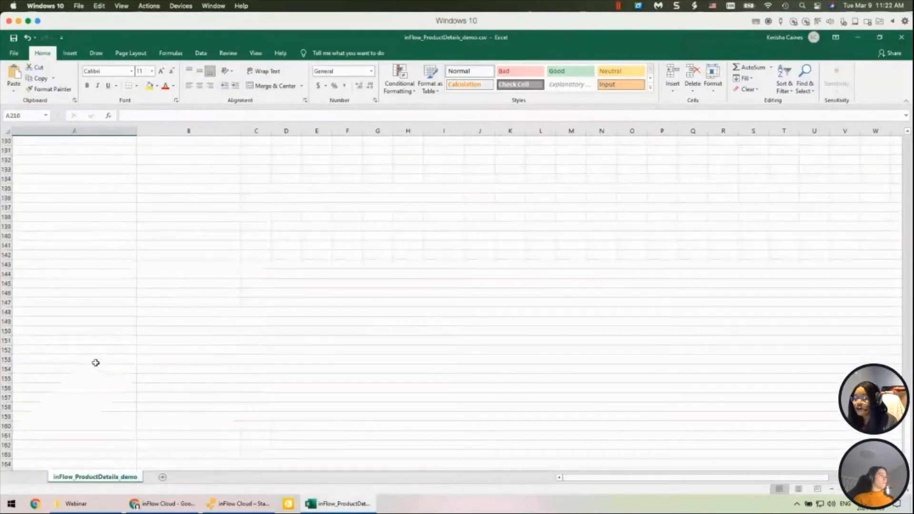
pyautogui.scroll(20, 94, 359)
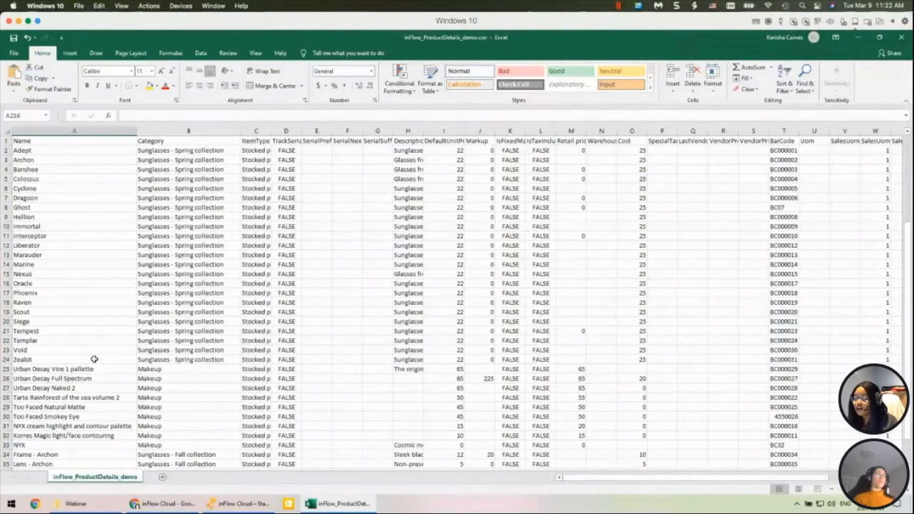
pyautogui.scroll(-8, 94, 359)
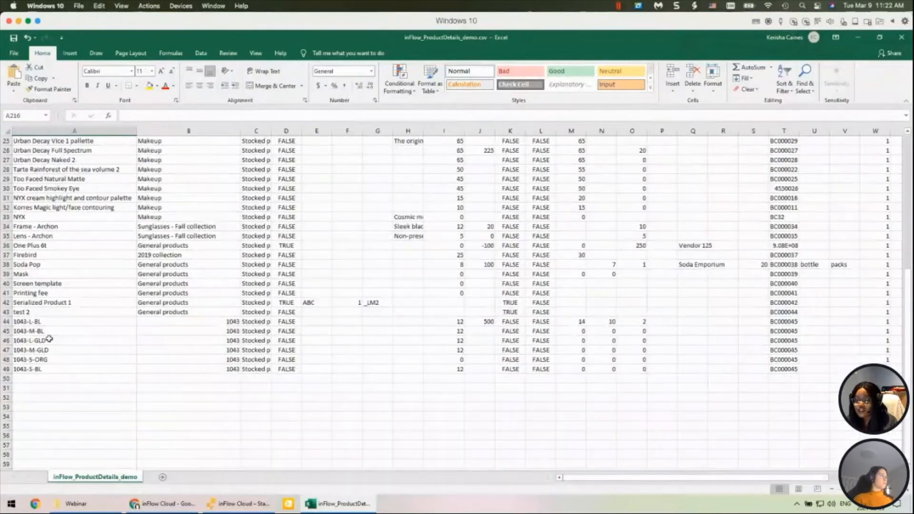
# Step: Return to inFlow Cloud and inspect the Urban Decay Vice 1 pallette and Too Faced Natural Matte product records
pyautogui.click(867, 38)
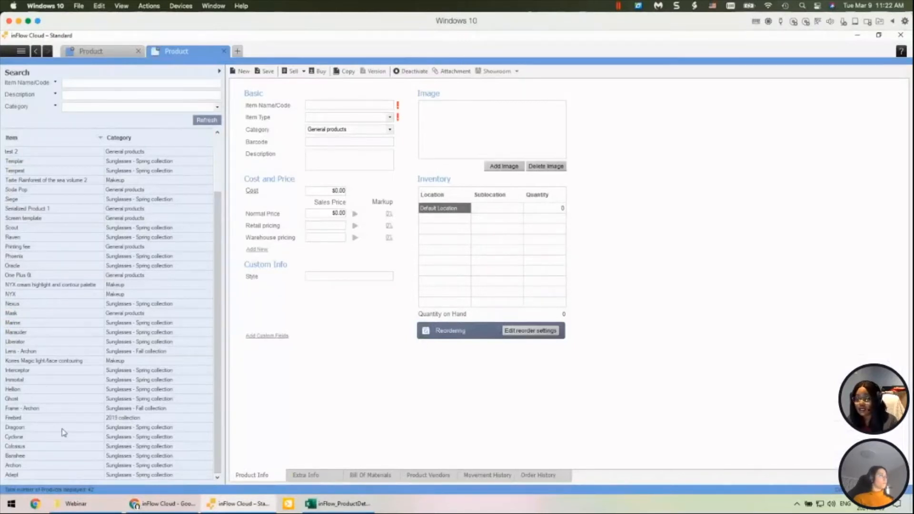
pyautogui.scroll(3, 164, 295)
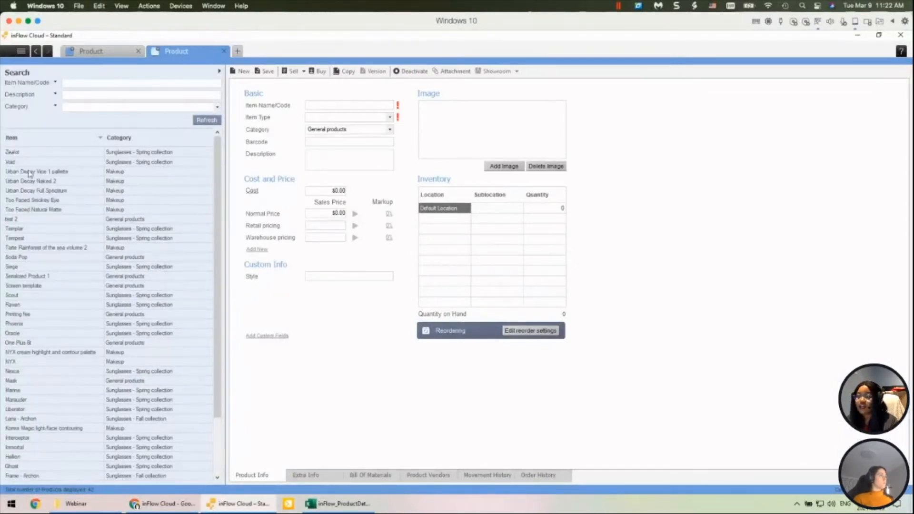
pyautogui.click(128, 172)
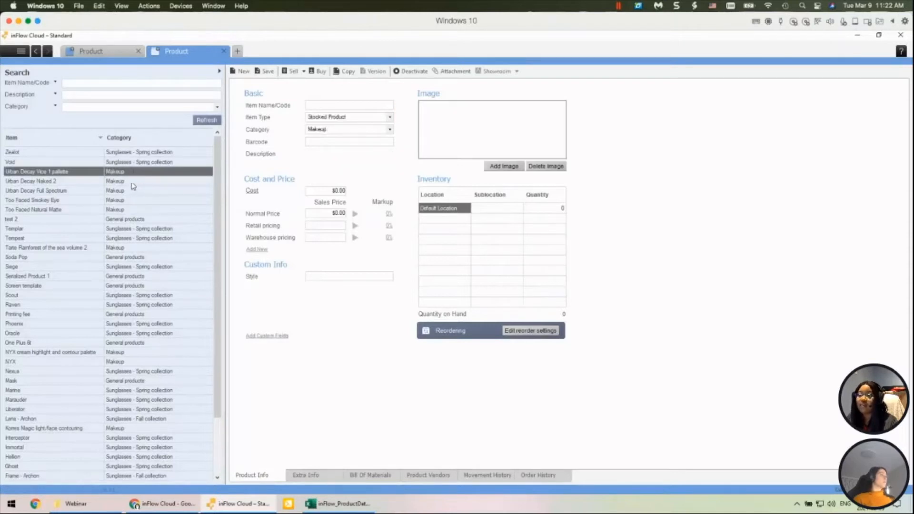
pyautogui.click(131, 210)
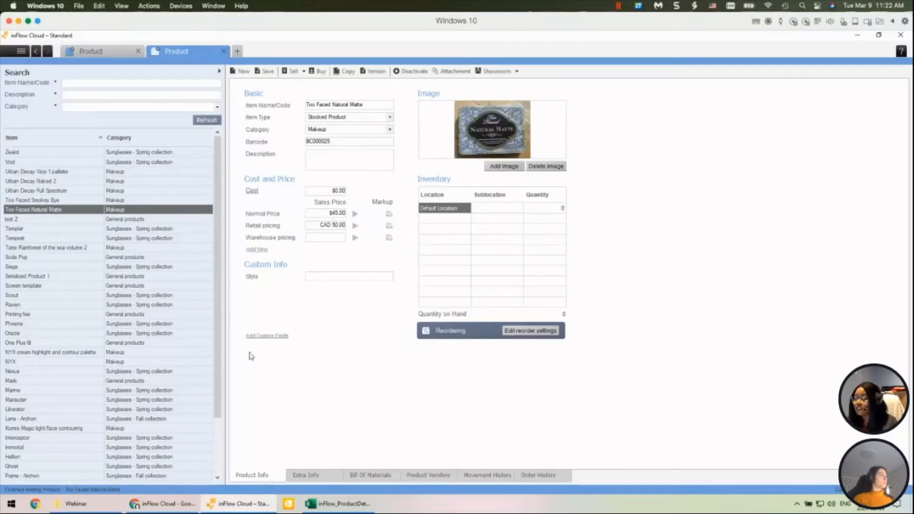
# Step: Switch to the inFlow web app in Chrome and open its Import data dialog
pyautogui.click(168, 505)
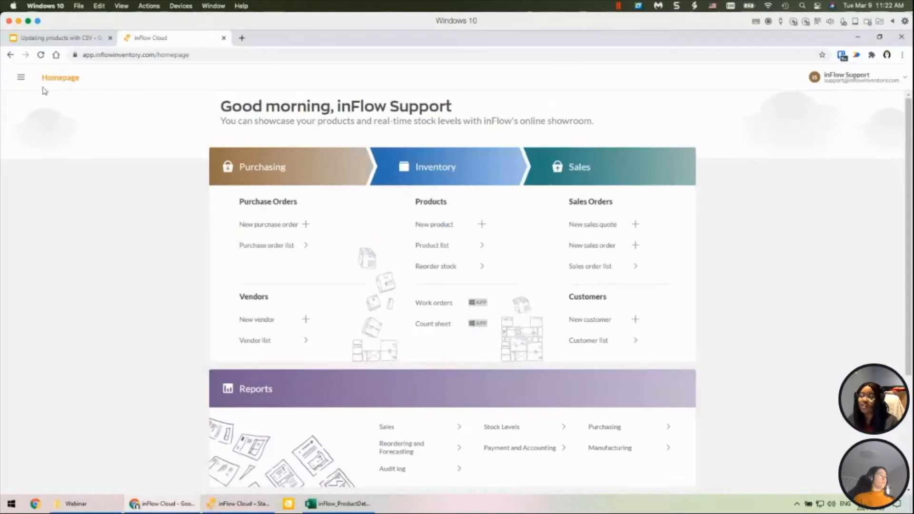
pyautogui.click(21, 78)
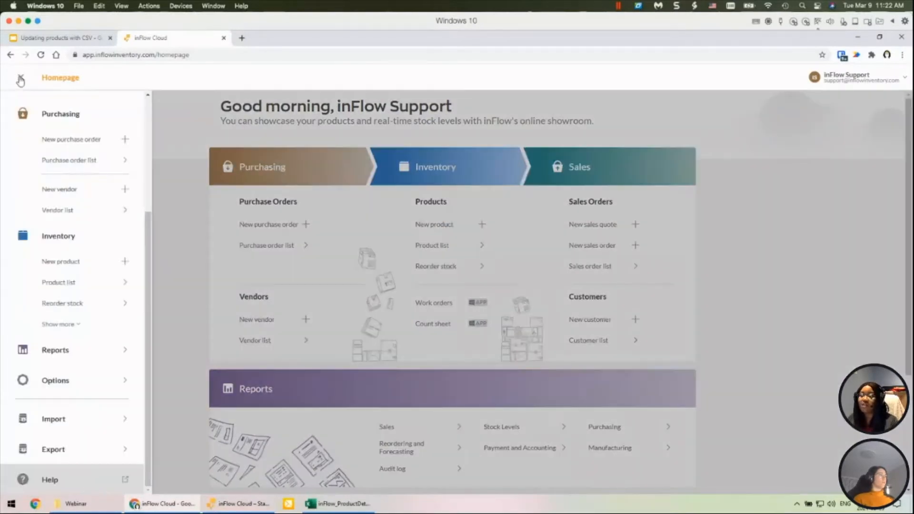
pyautogui.click(95, 423)
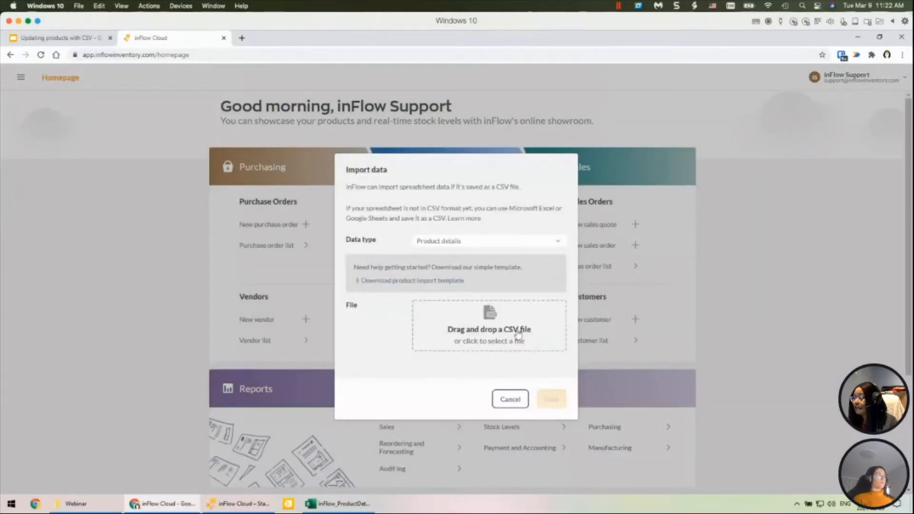
# Step: Try to drop inFlow_ProductDetails_demo.csv from the Webinar folder onto the import file area, closing the save dialog and extra browser tab
pyautogui.click(492, 321)
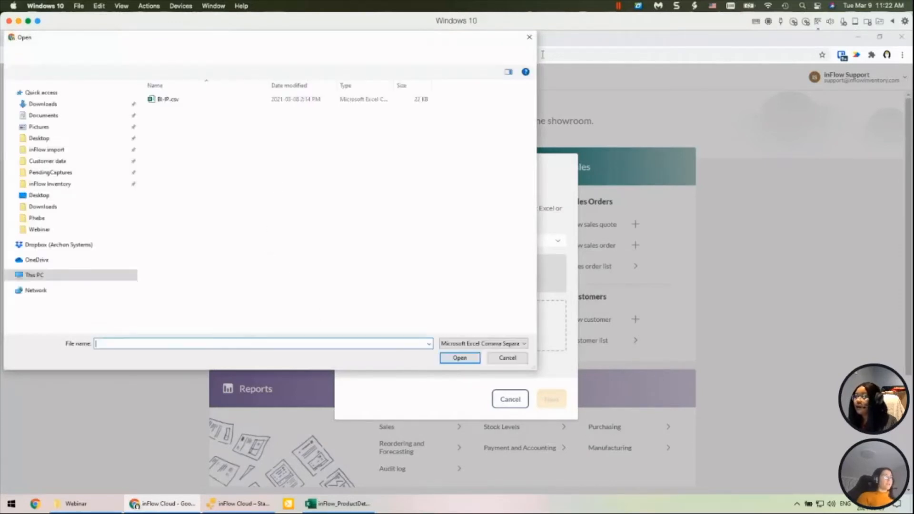
pyautogui.click(530, 36)
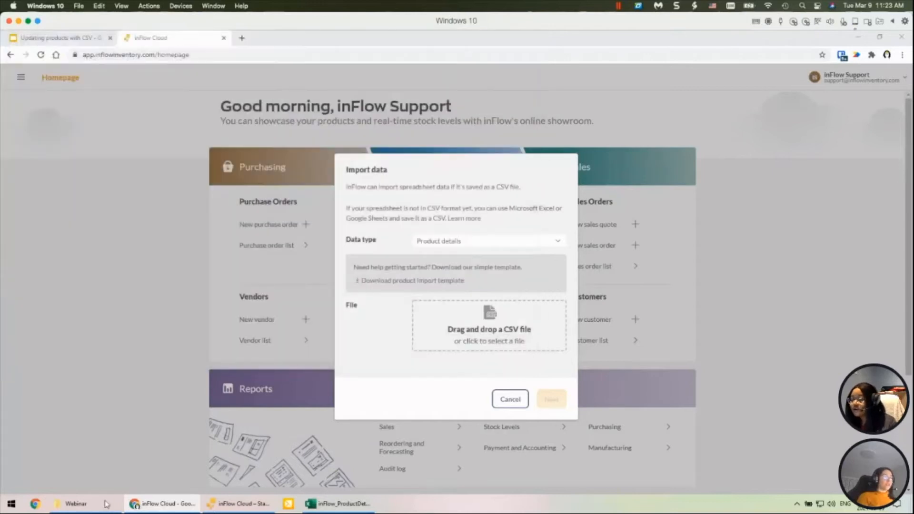
pyautogui.click(85, 505)
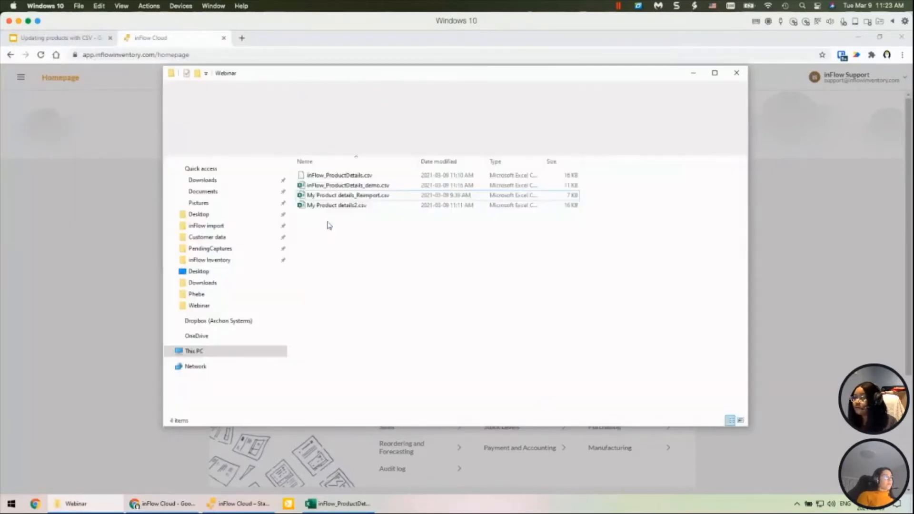
pyautogui.moveTo(329, 79); pyautogui.dragTo(190, 101)
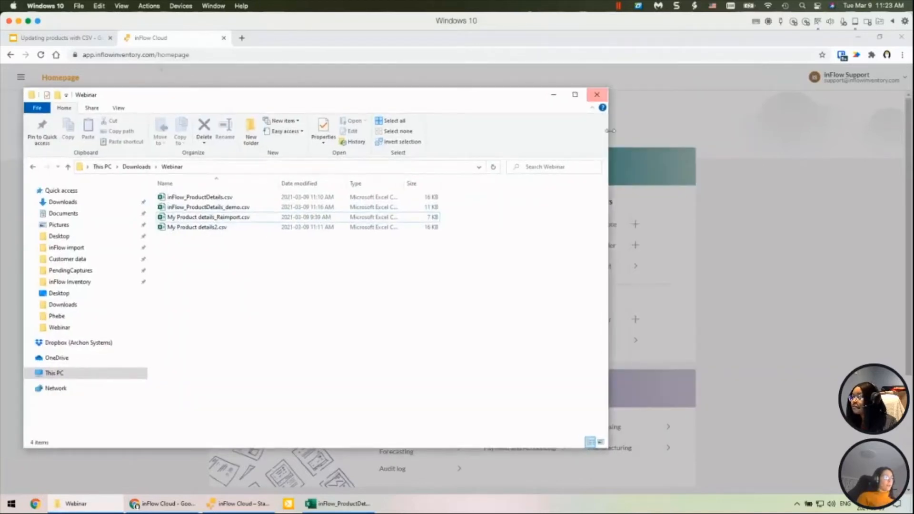
pyautogui.moveTo(611, 133); pyautogui.dragTo(404, 139)
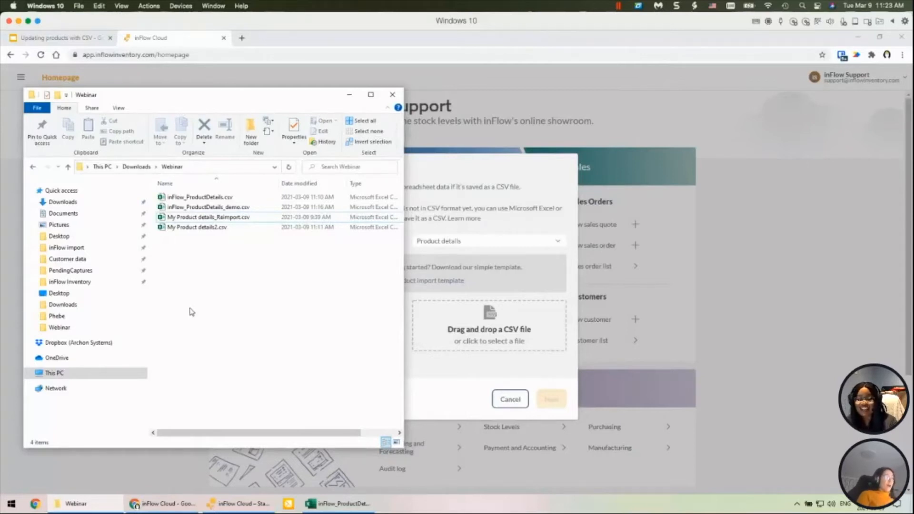
pyautogui.click(190, 207)
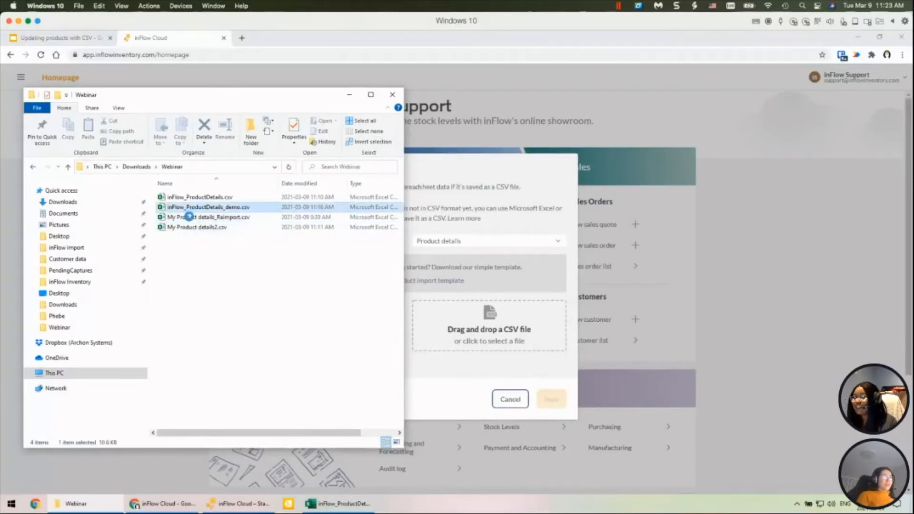
pyautogui.moveTo(184, 211); pyautogui.dragTo(519, 337)
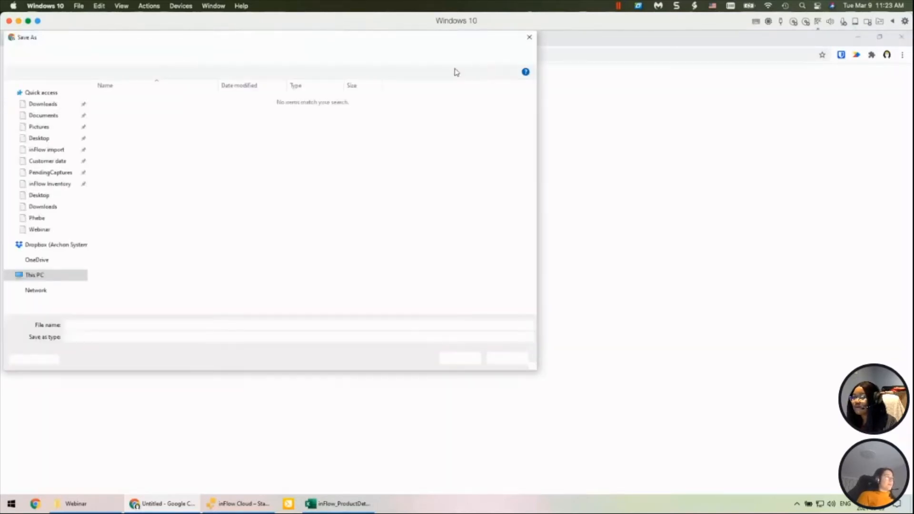
pyautogui.click(528, 36)
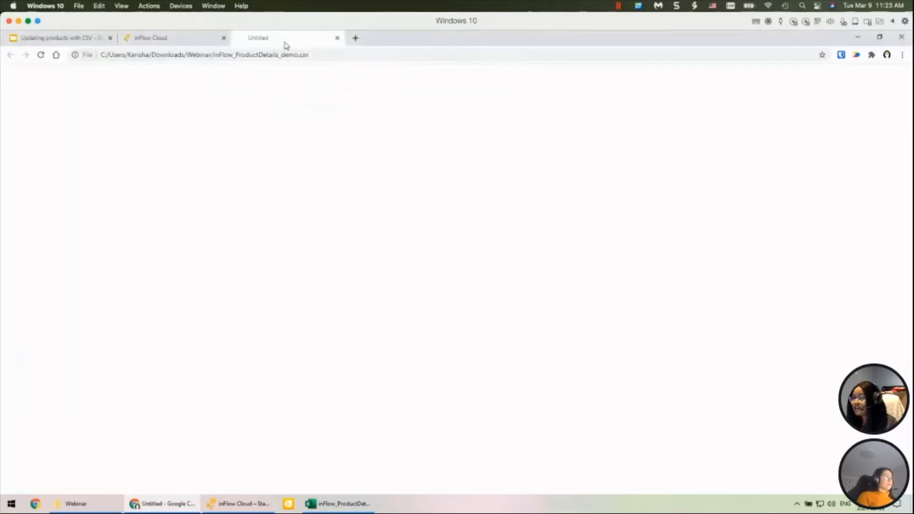
pyautogui.click(337, 38)
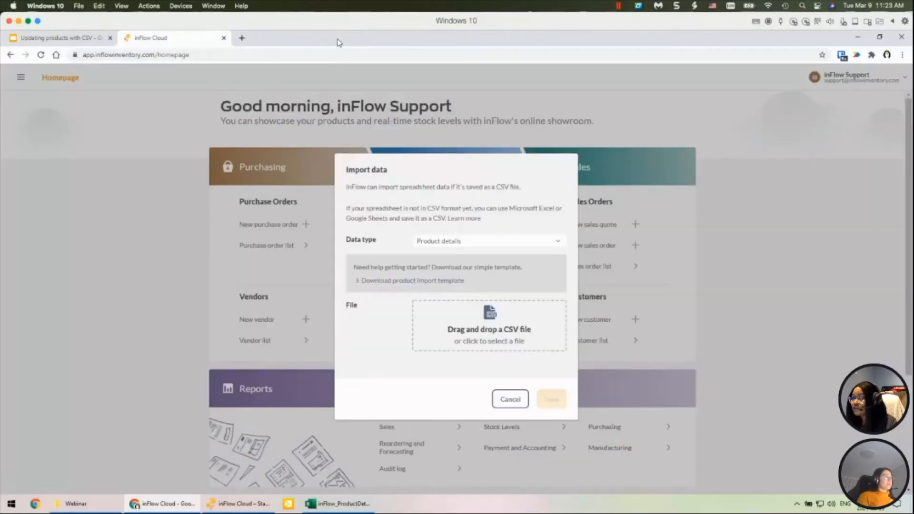
# Step: Choose inFlow_ProductDetails_demo.csv from the Webinar folder as the product details file, continue and open the data mapping for editing
pyautogui.click(492, 323)
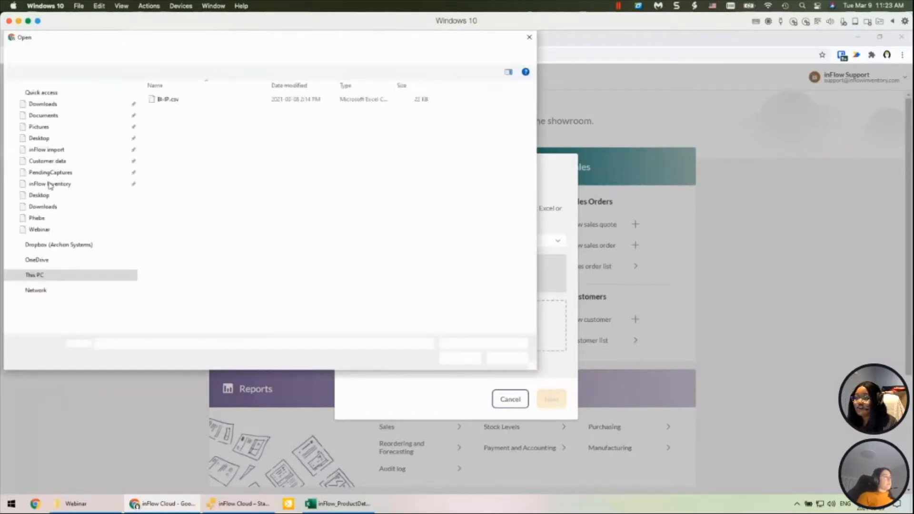
pyautogui.click(40, 228)
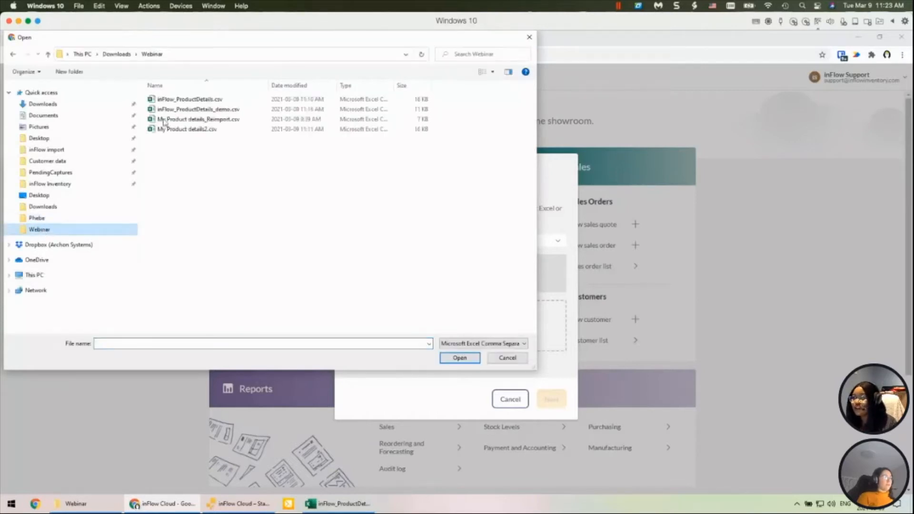
pyautogui.doubleClick(196, 109)
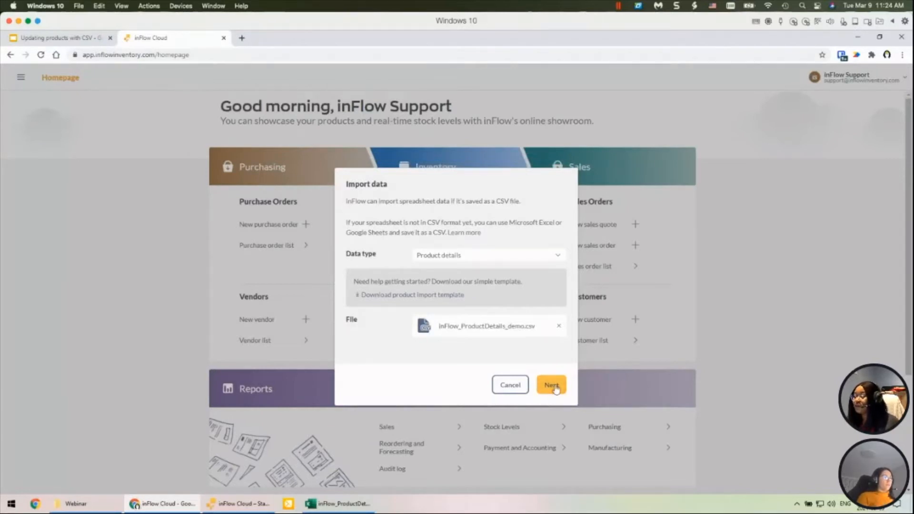
pyautogui.click(555, 389)
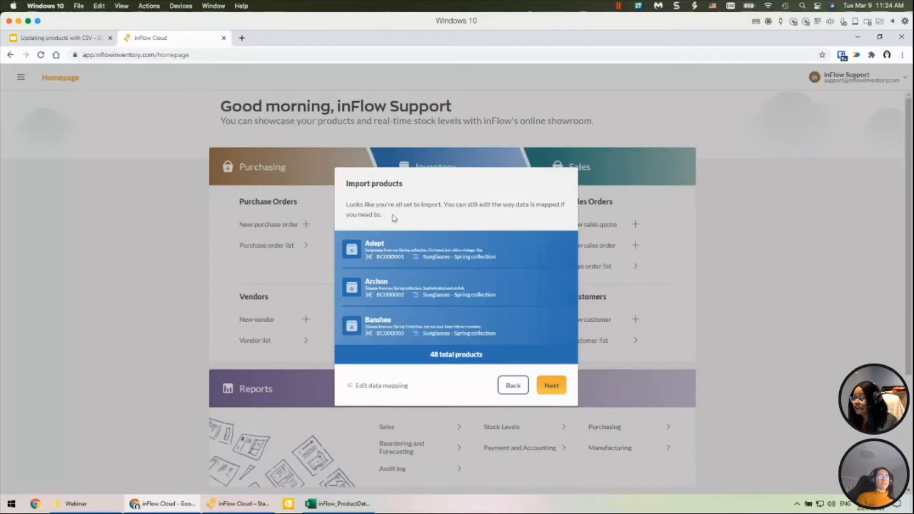
pyautogui.click(391, 387)
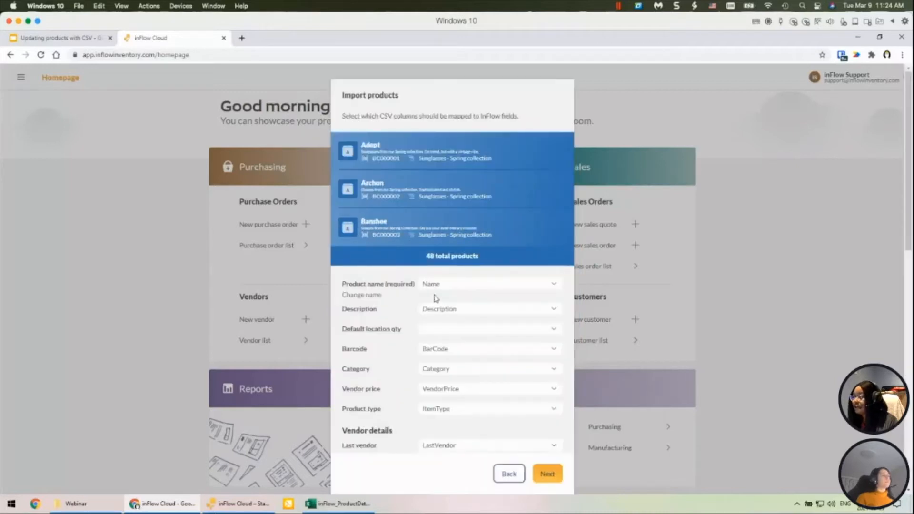
# Step: Try mapping Product name to the ItemType column, and set it back to the Name column
pyautogui.click(470, 283)
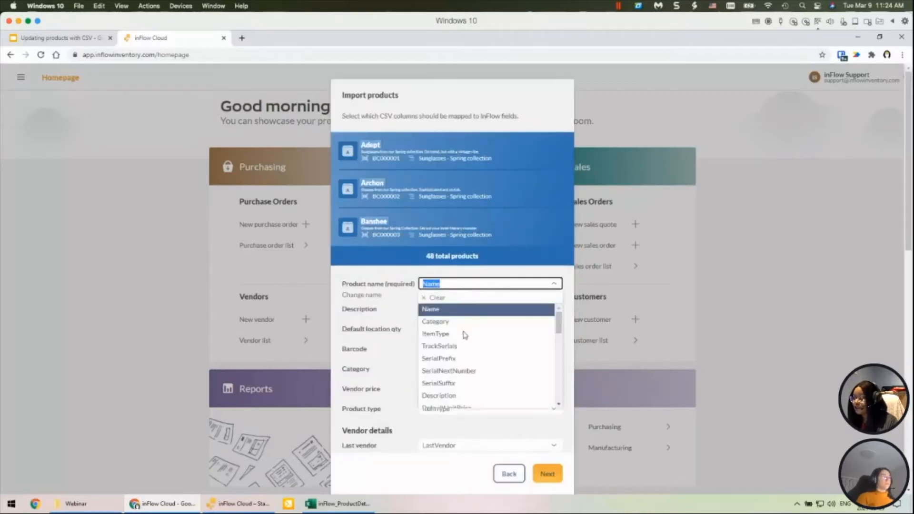
pyautogui.click(456, 338)
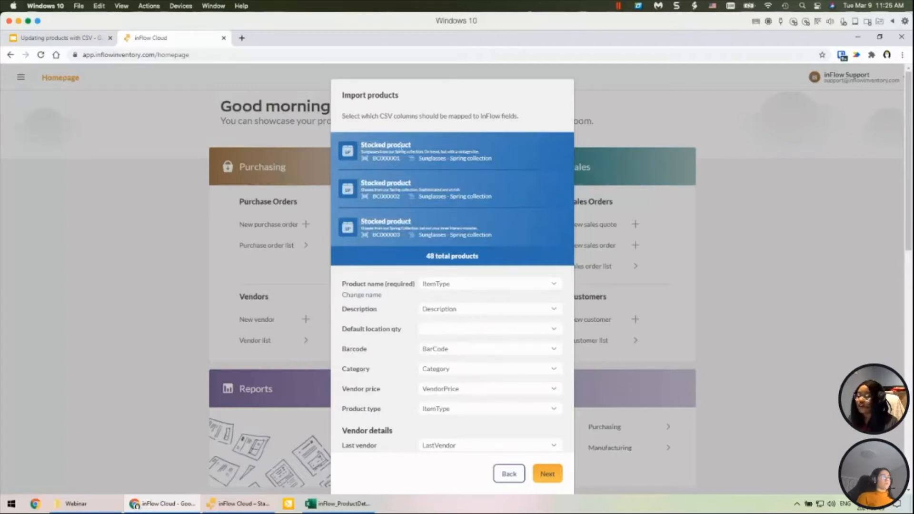
pyautogui.click(460, 284)
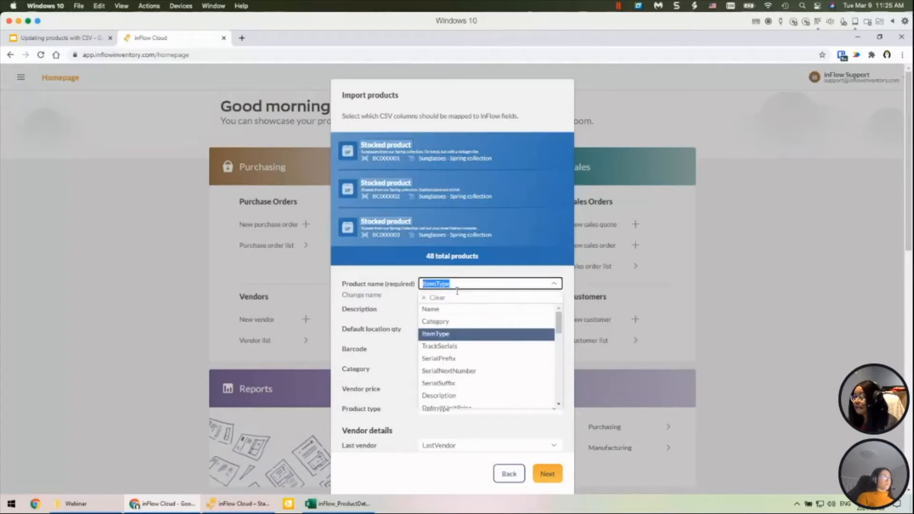
pyautogui.click(437, 310)
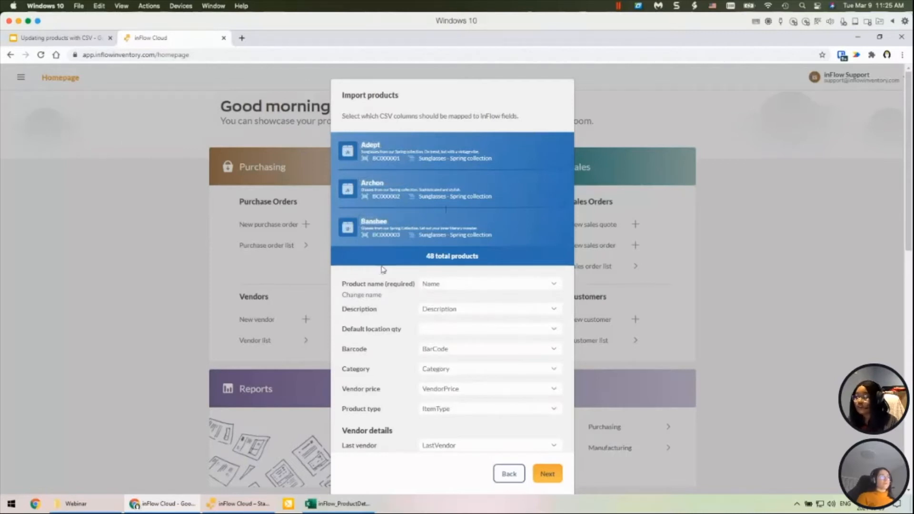
pyautogui.click(446, 350)
pyautogui.click(383, 353)
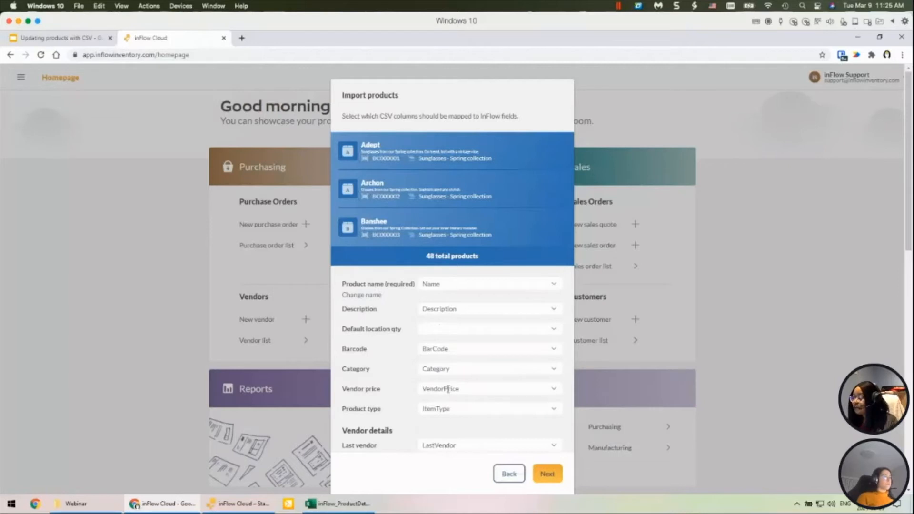
# Step: Try mapping Vendor price to the SerialSuffix column, and clear the Vendor price mapping so no column is assigned
pyautogui.click(499, 388)
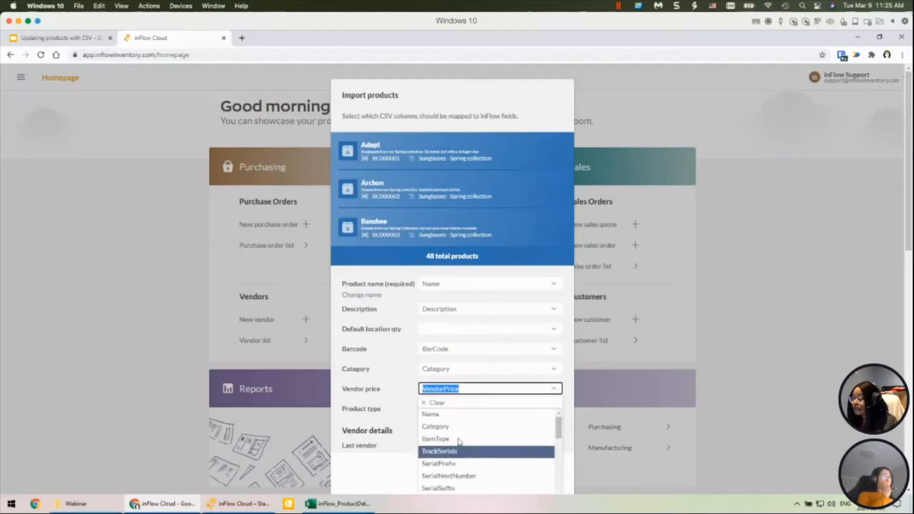
pyautogui.scroll(-2, 471, 450)
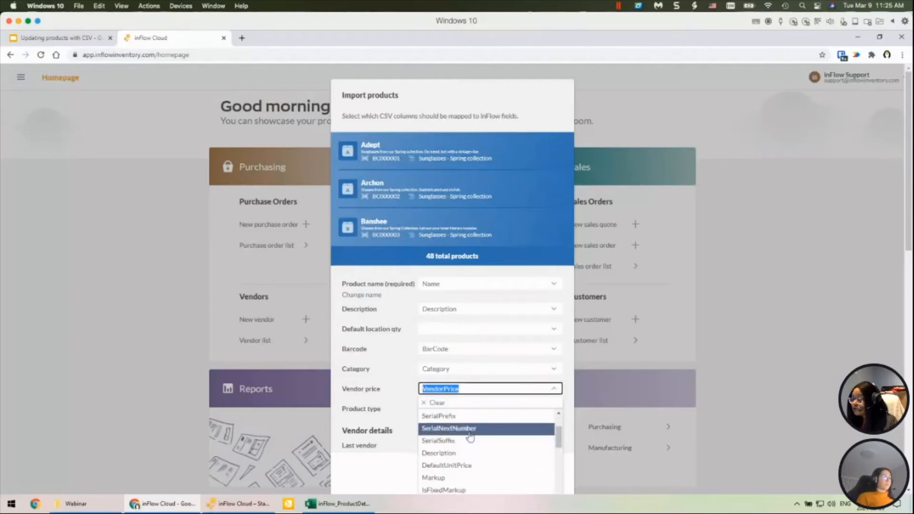
pyautogui.click(467, 441)
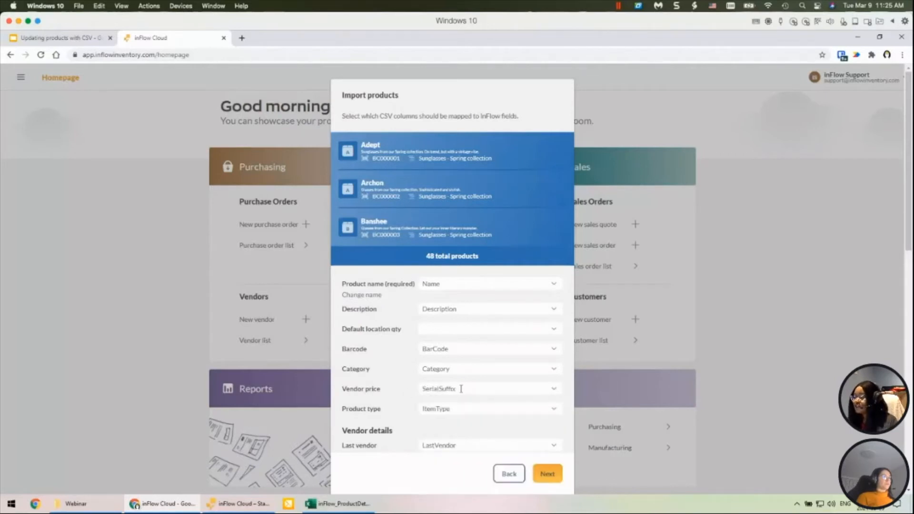
pyautogui.click(450, 389)
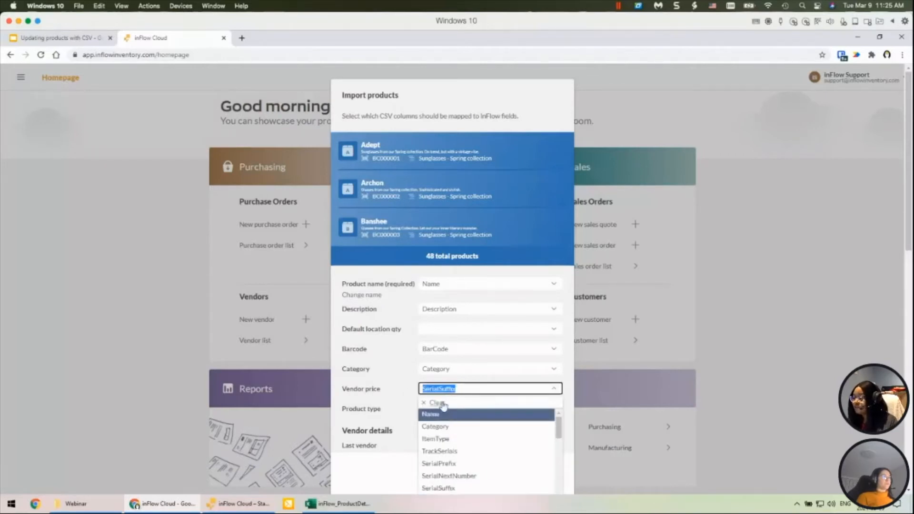
pyautogui.click(438, 403)
# Step: Review the remaining column mappings, start the product import and dismiss the progress notice
pyautogui.scroll(-2, 443, 328)
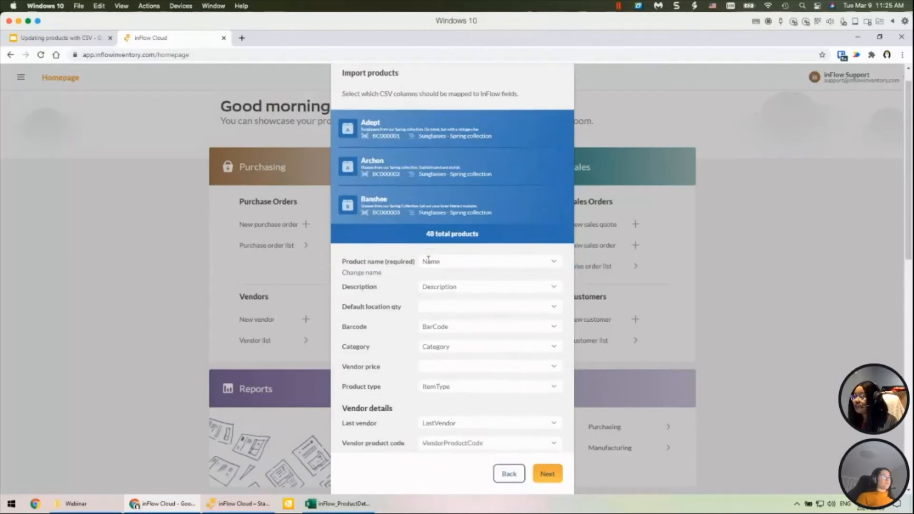
pyautogui.scroll(-5, 438, 362)
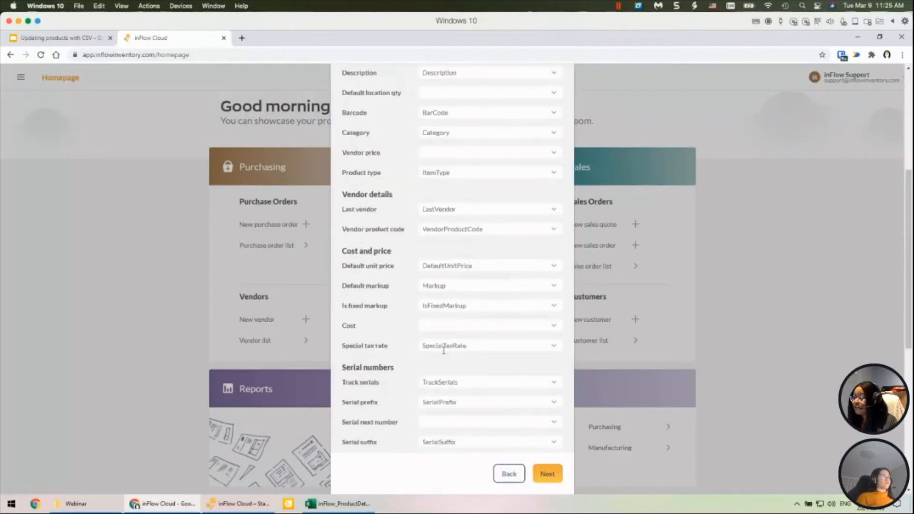
pyautogui.scroll(-5, 434, 248)
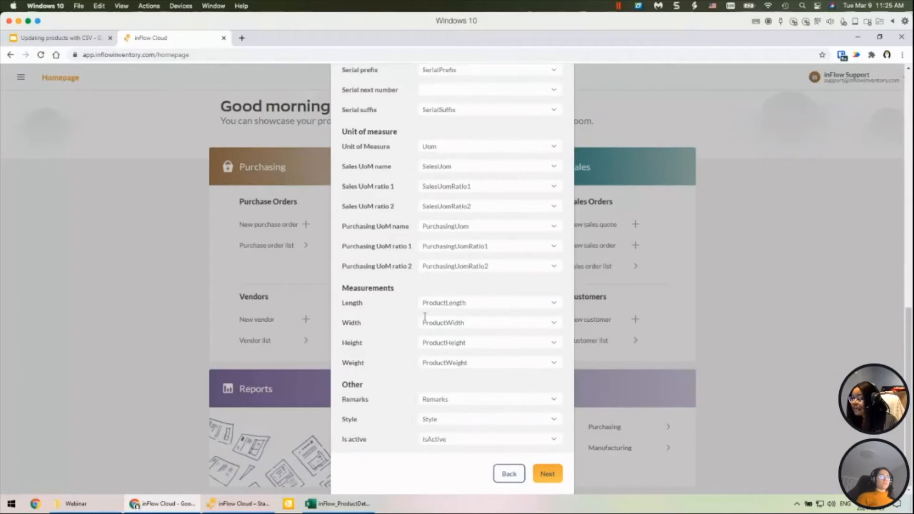
pyautogui.scroll(2, 426, 314)
pyautogui.scroll(10, 452, 291)
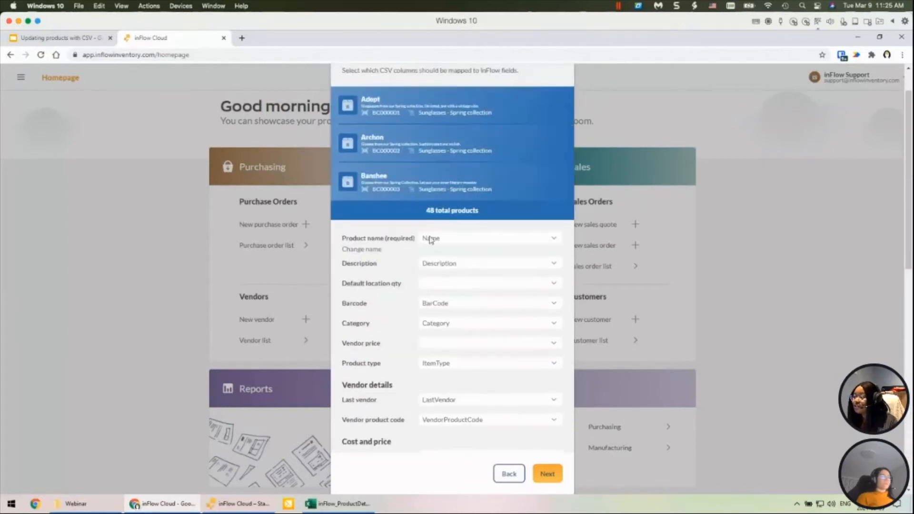
pyautogui.scroll(2, 421, 342)
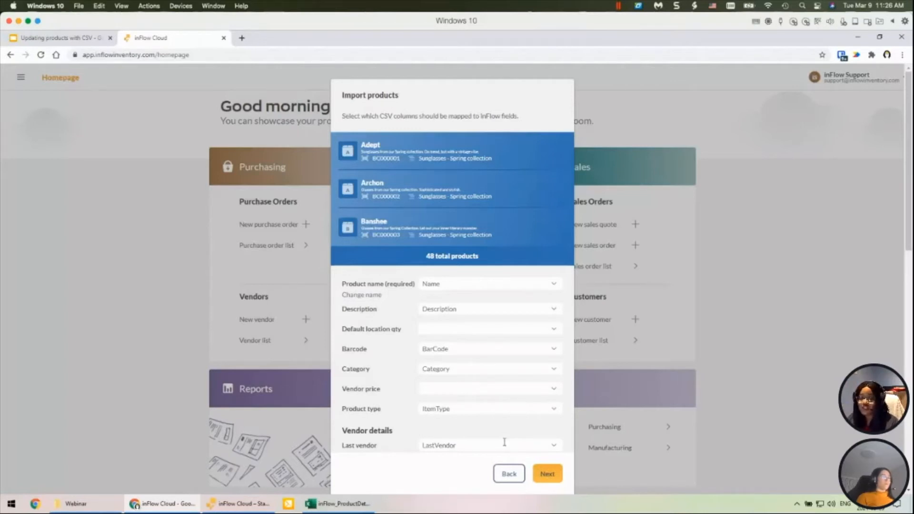
pyautogui.click(550, 476)
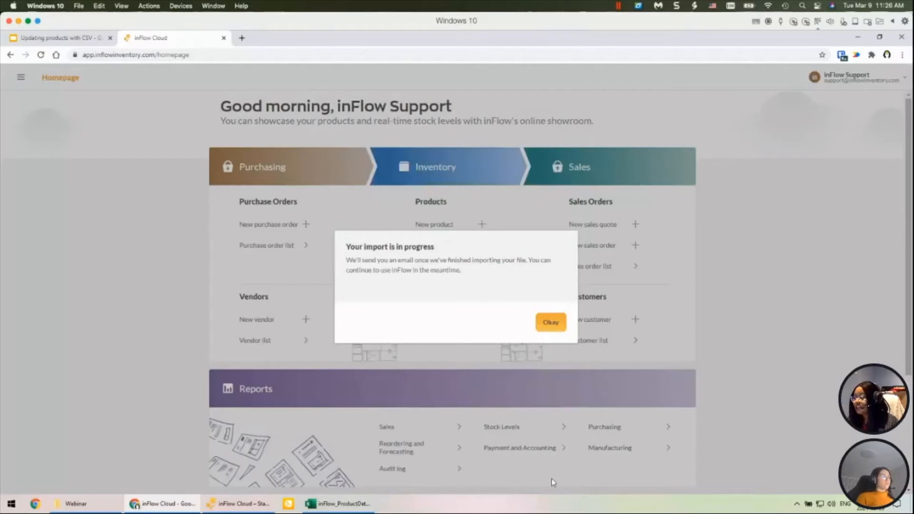
pyautogui.click(552, 325)
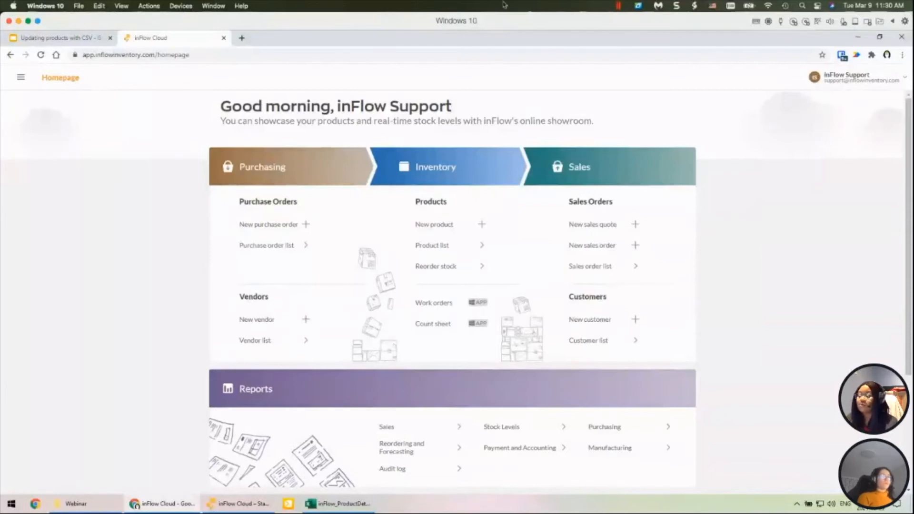
# Step: Switch to the inFlow Windows app and open the Product Pricing window from the inventory functions
pyautogui.click(267, 507)
pyautogui.click(21, 51)
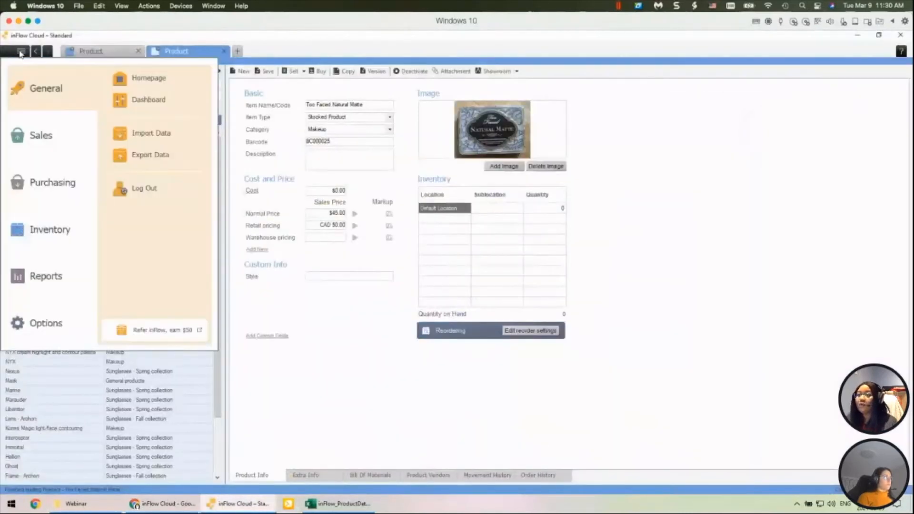
pyautogui.click(27, 245)
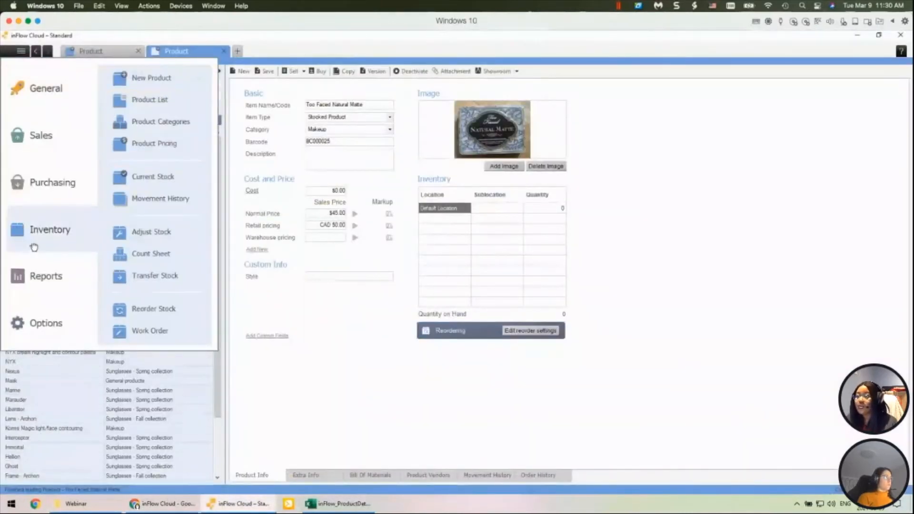
pyautogui.click(145, 150)
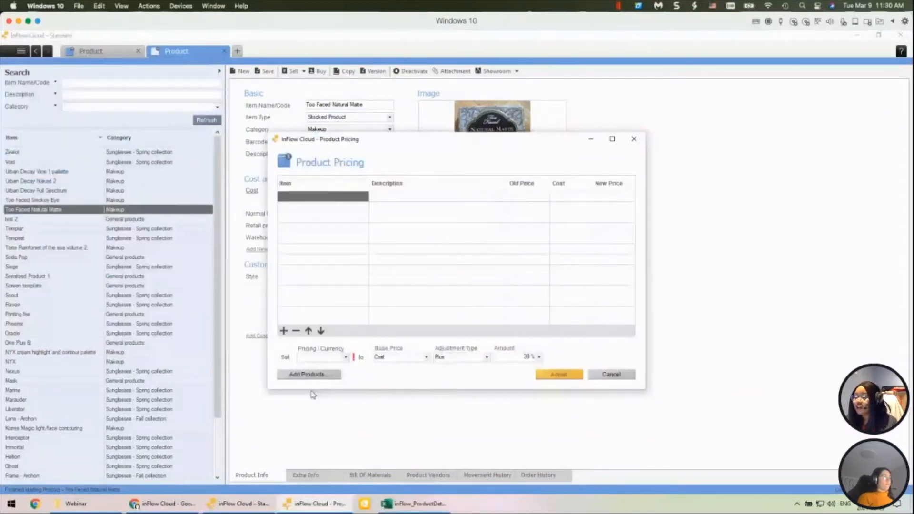
# Step: Add all available products to the Product Pricing list
pyautogui.click(314, 375)
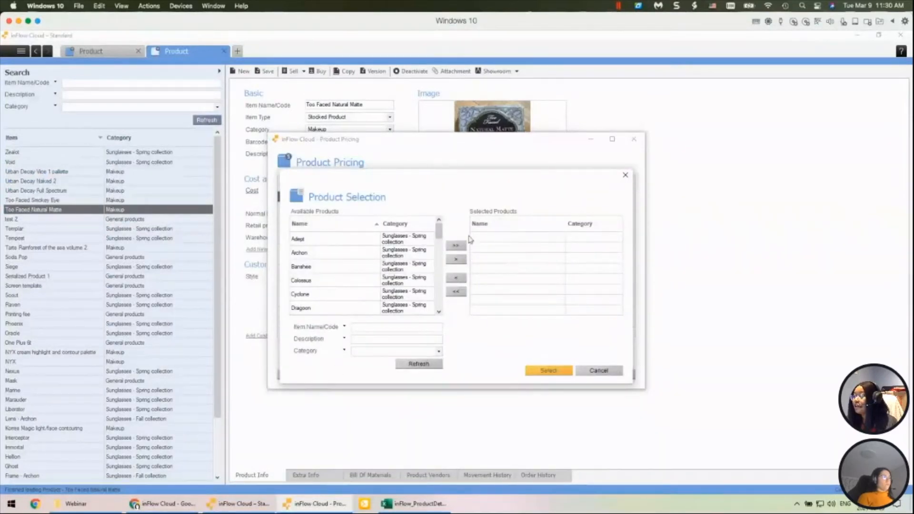
pyautogui.click(456, 247)
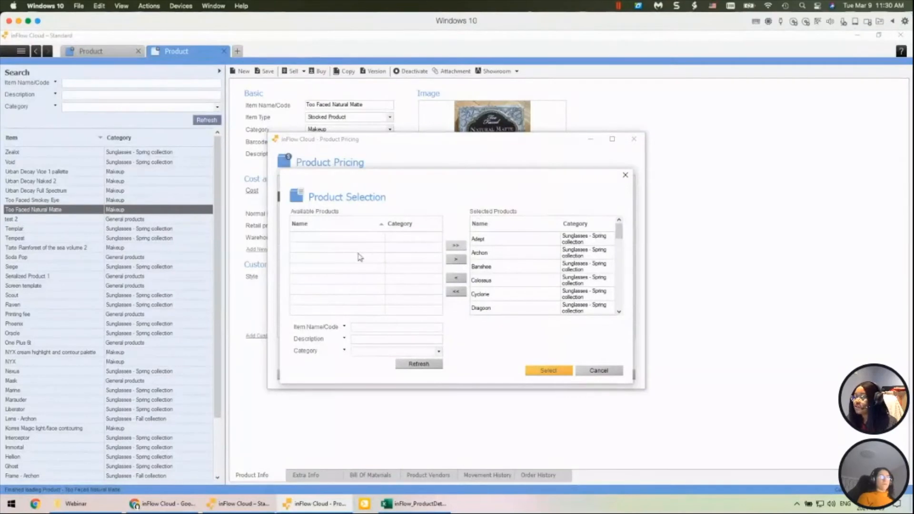
pyautogui.click(549, 369)
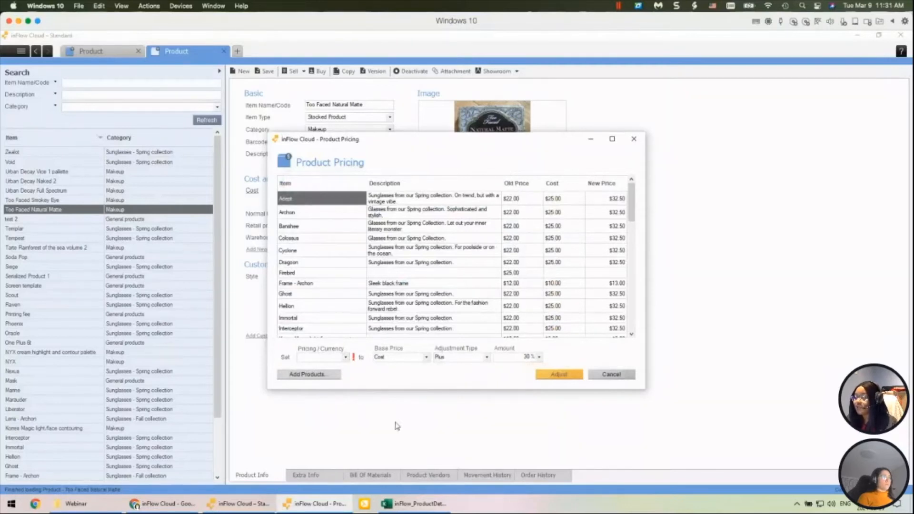
# Step: Set the pricing scheme for the adjustment to Normal Price and use Normal Price as the base price
pyautogui.click(346, 358)
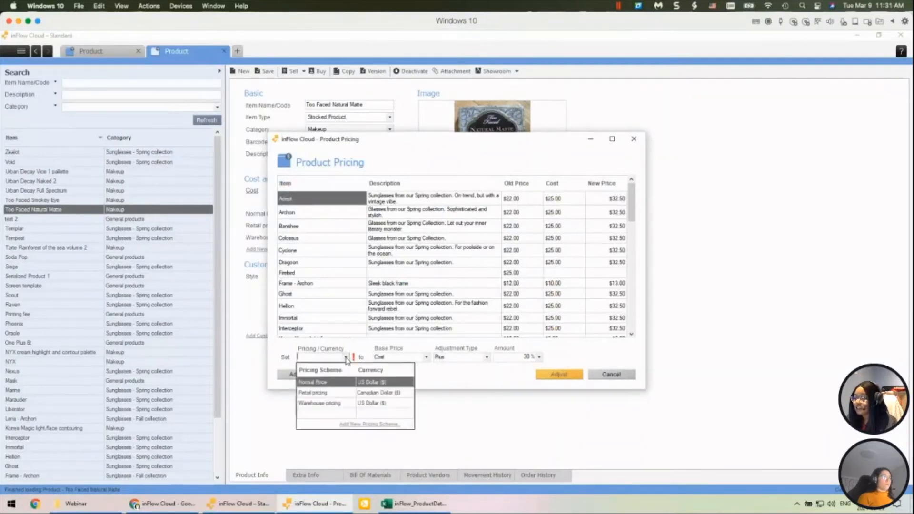
pyautogui.click(319, 385)
pyautogui.click(319, 385)
pyautogui.click(413, 358)
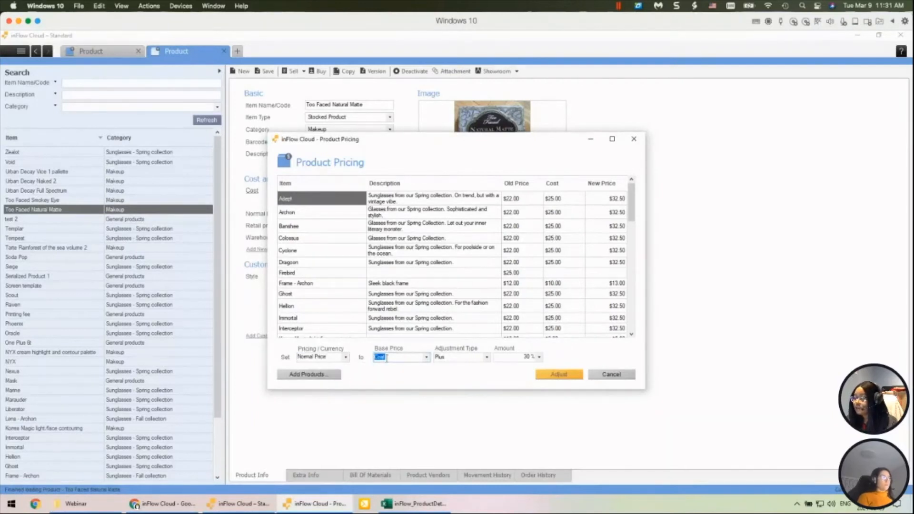
pyautogui.click(426, 358)
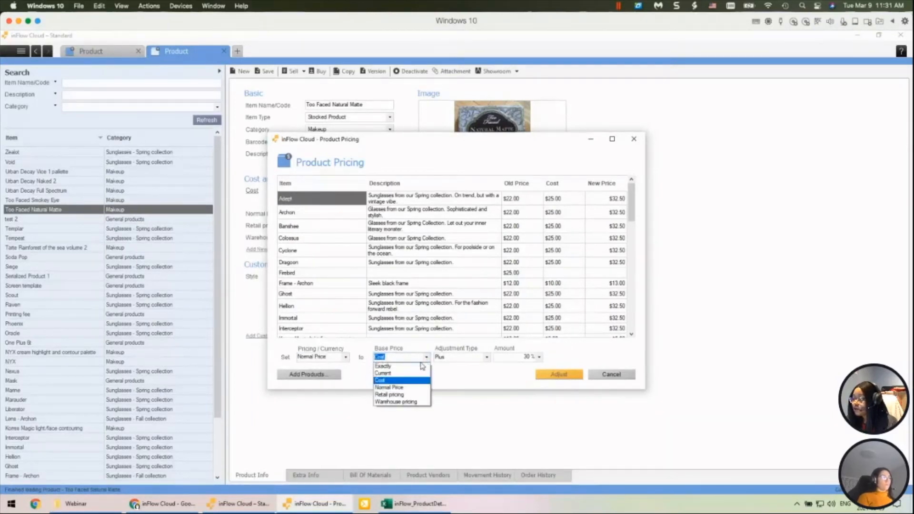
pyautogui.click(407, 387)
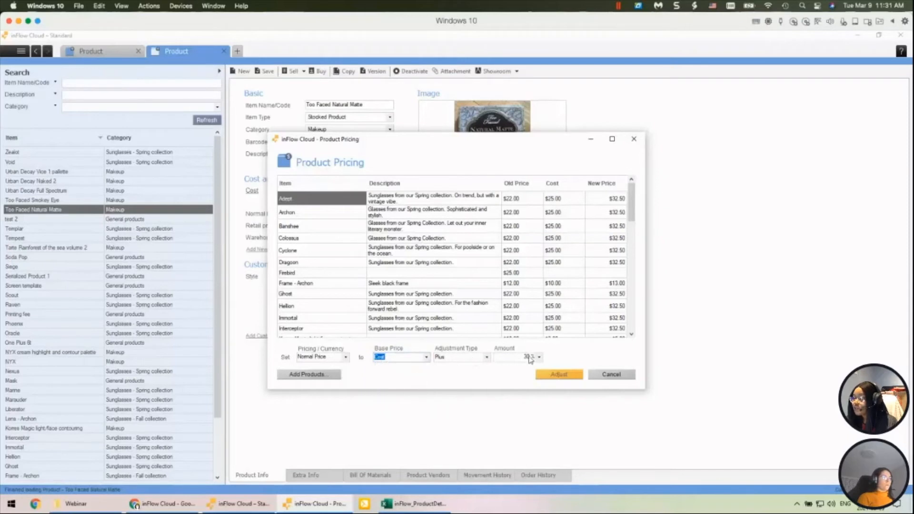
# Step: Set the adjustment amount to plus 2 % and apply the price adjustment to the listed products
pyautogui.doubleClick(524, 358)
pyautogui.write('2')
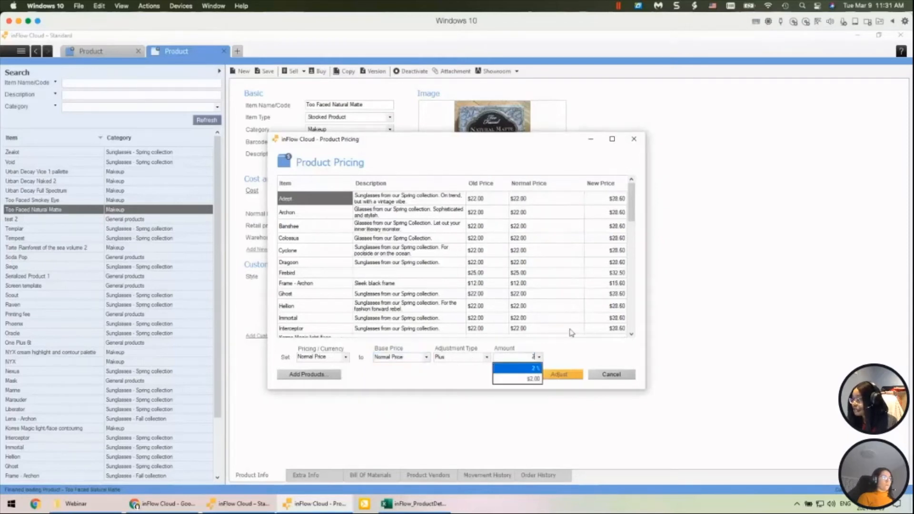
pyautogui.click(526, 371)
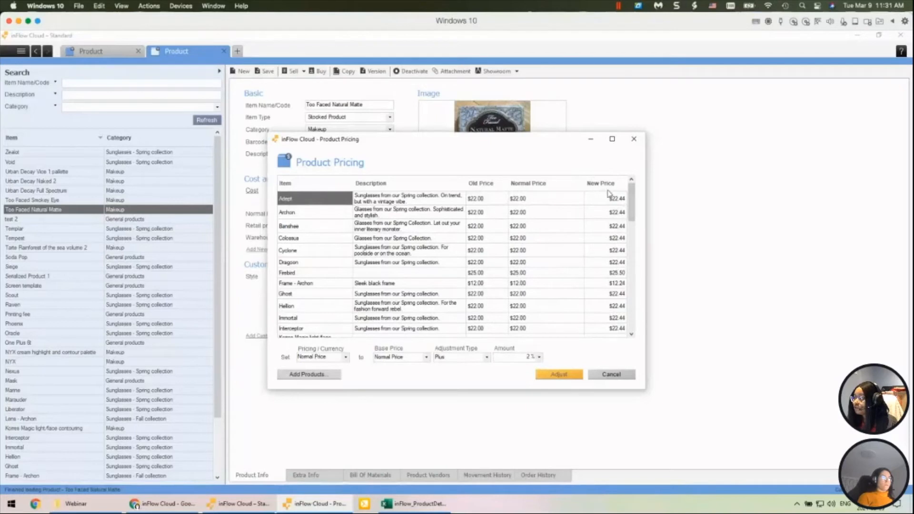
pyautogui.click(552, 376)
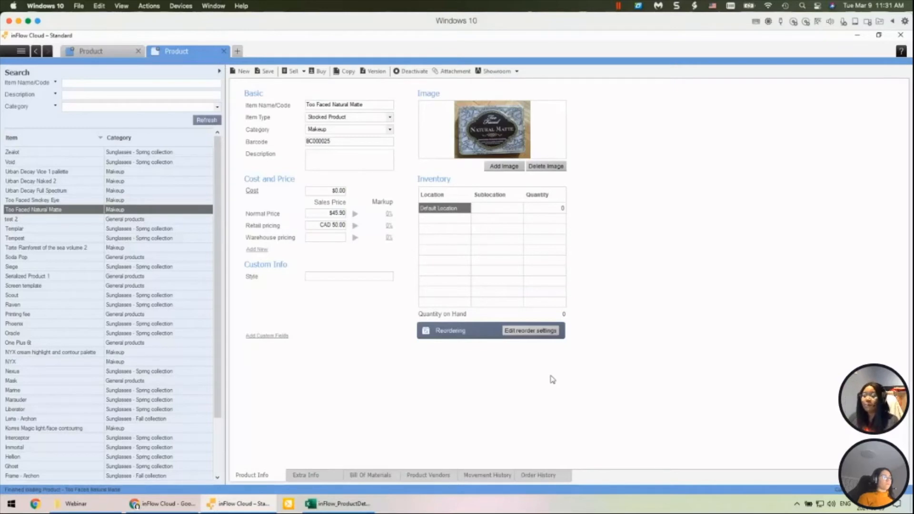
# Step: Minimize inFlow, switch to the Google Slides deck "Updating products with CSV" in Chrome and present from the "Any questions?" slide
pyautogui.click(858, 36)
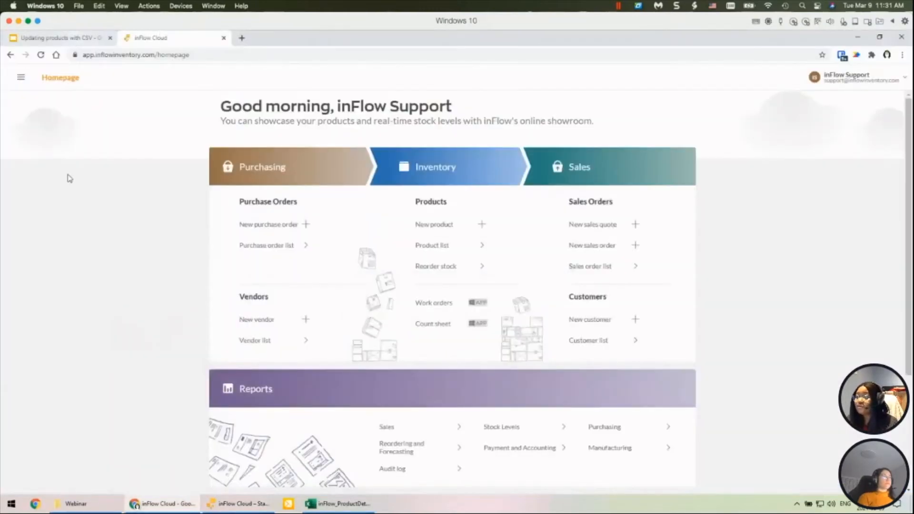
pyautogui.click(70, 41)
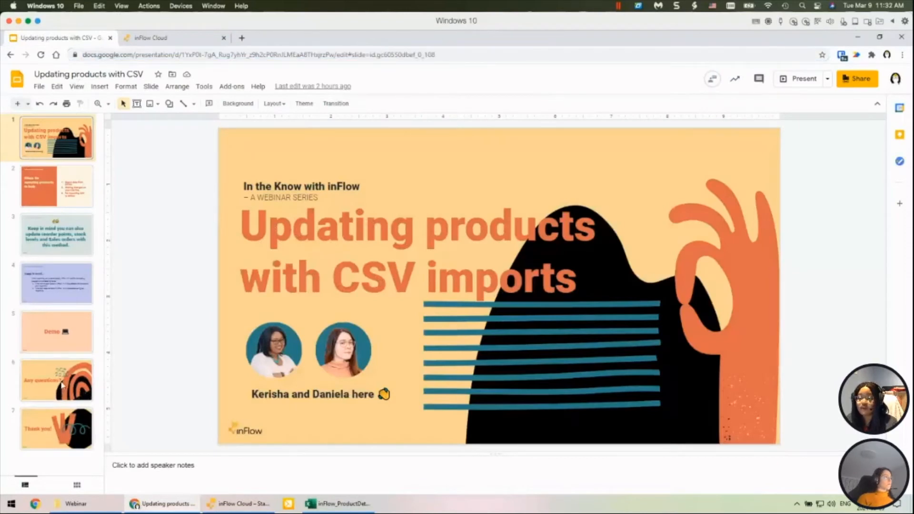
pyautogui.click(62, 385)
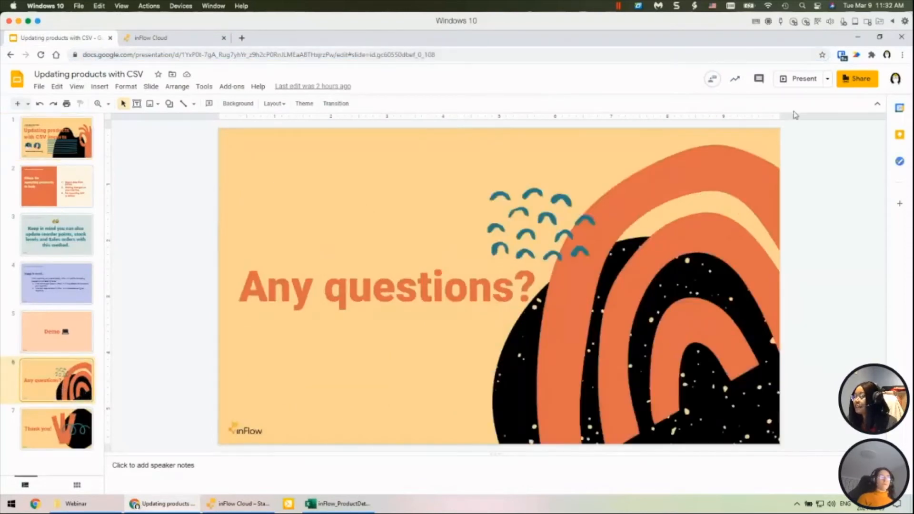
pyautogui.click(803, 81)
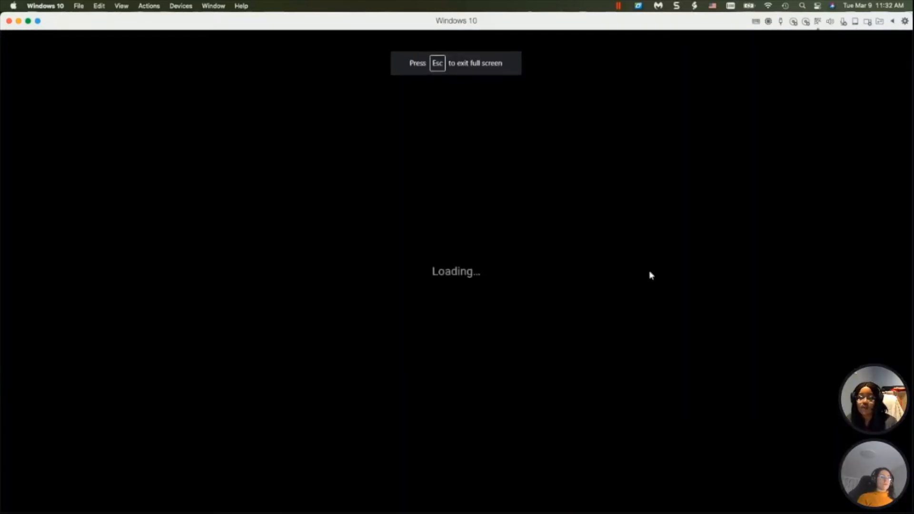